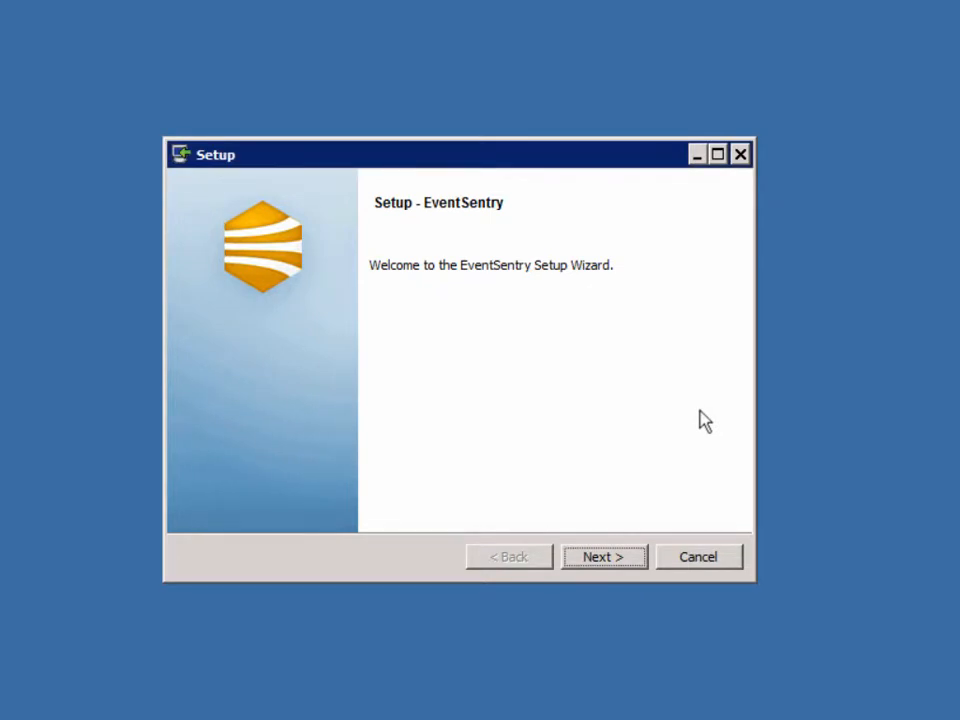
Accept the EventSentry license agreement and skip the license info page.
click(620, 564)
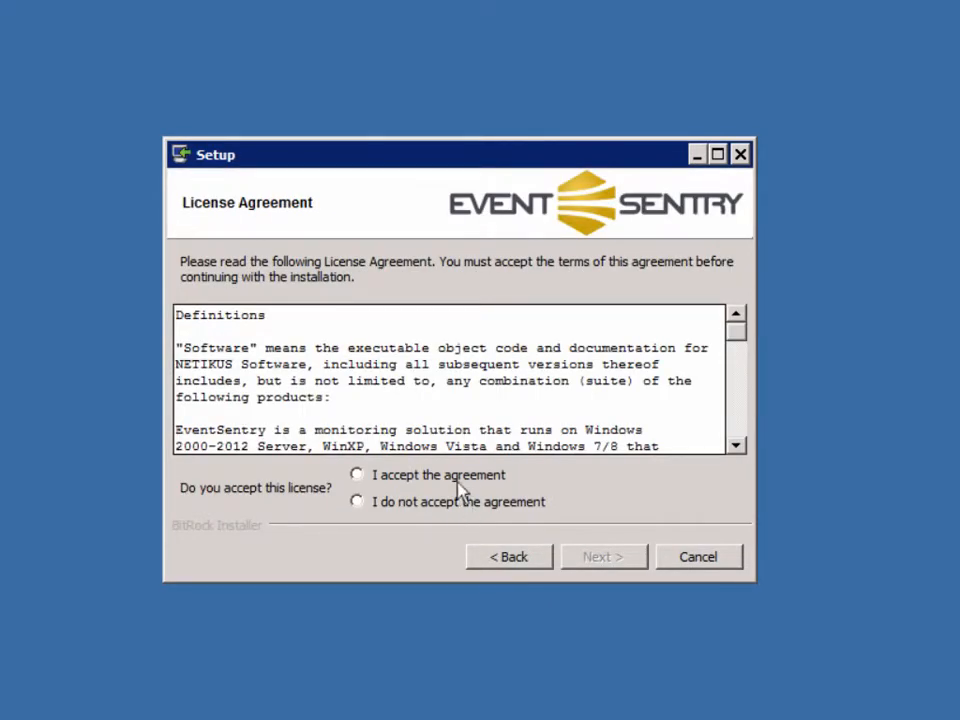
click(456, 479)
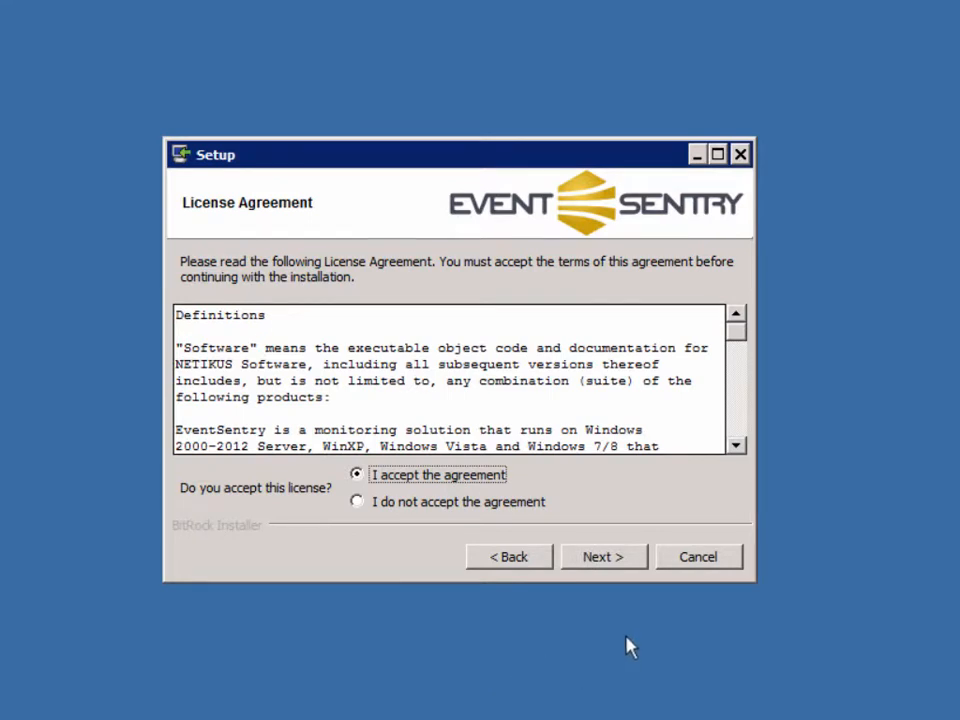
click(595, 564)
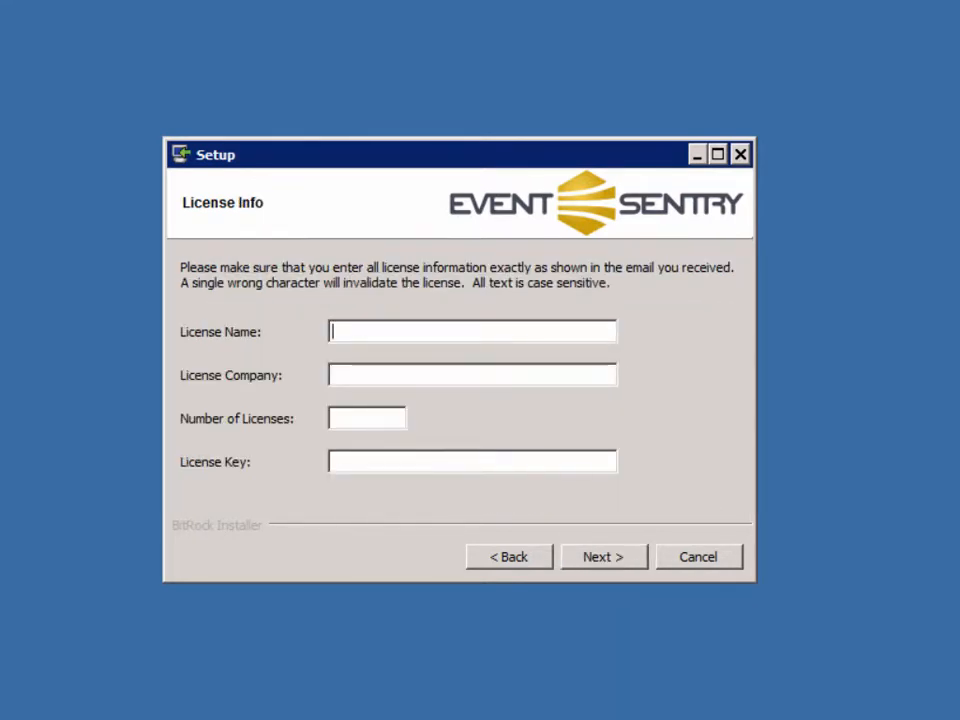
key(Return)
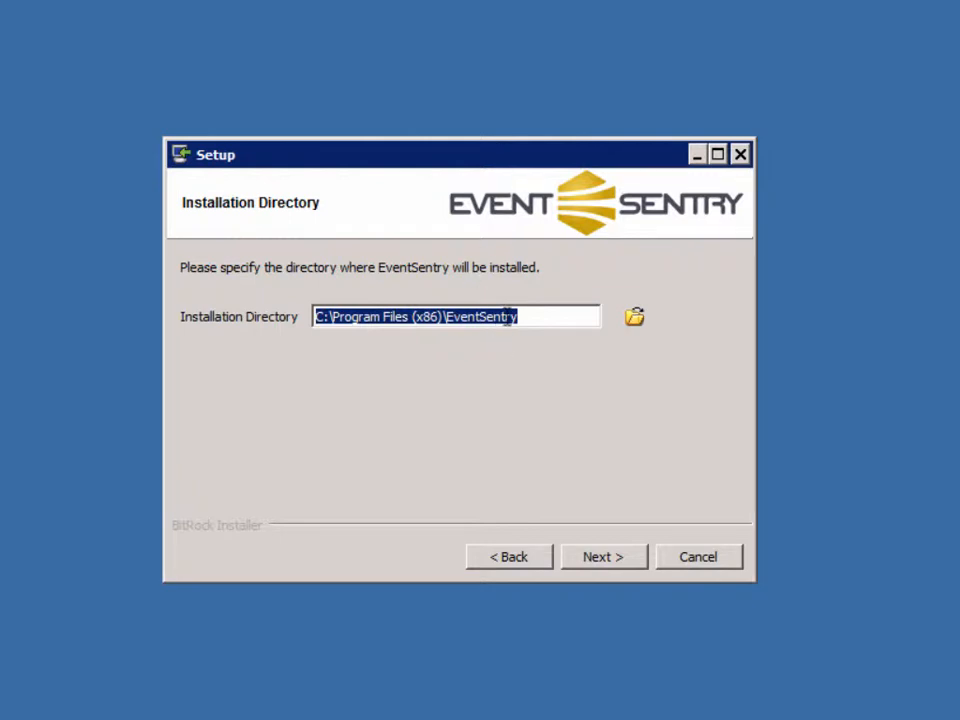
Keep the C:\Program Files (x86)\EventSentry install folder with all components selected.
click(601, 558)
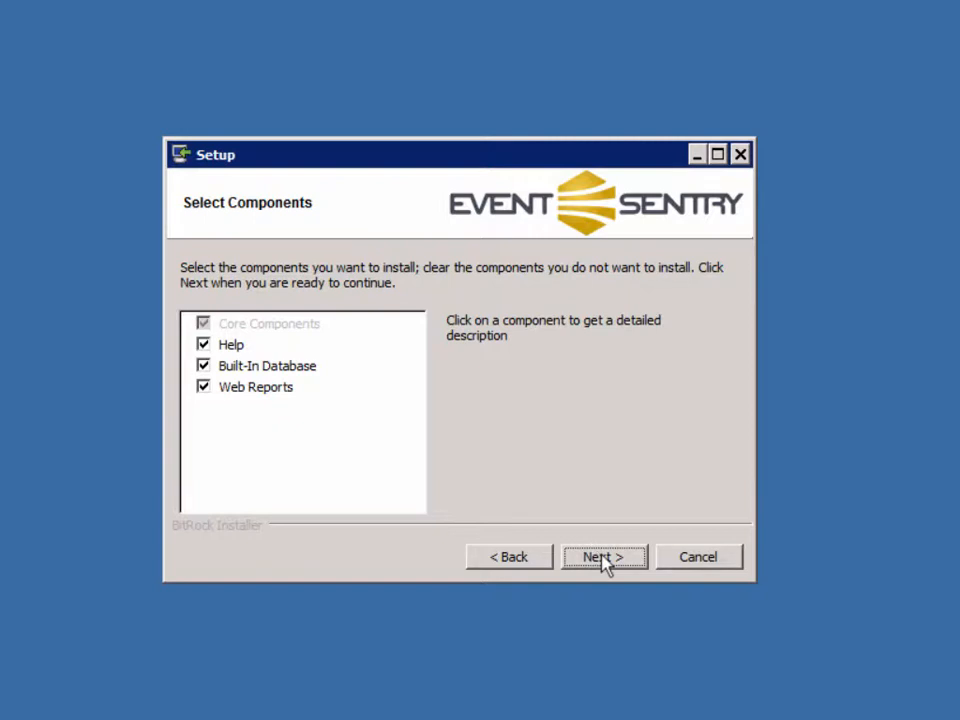
click(604, 559)
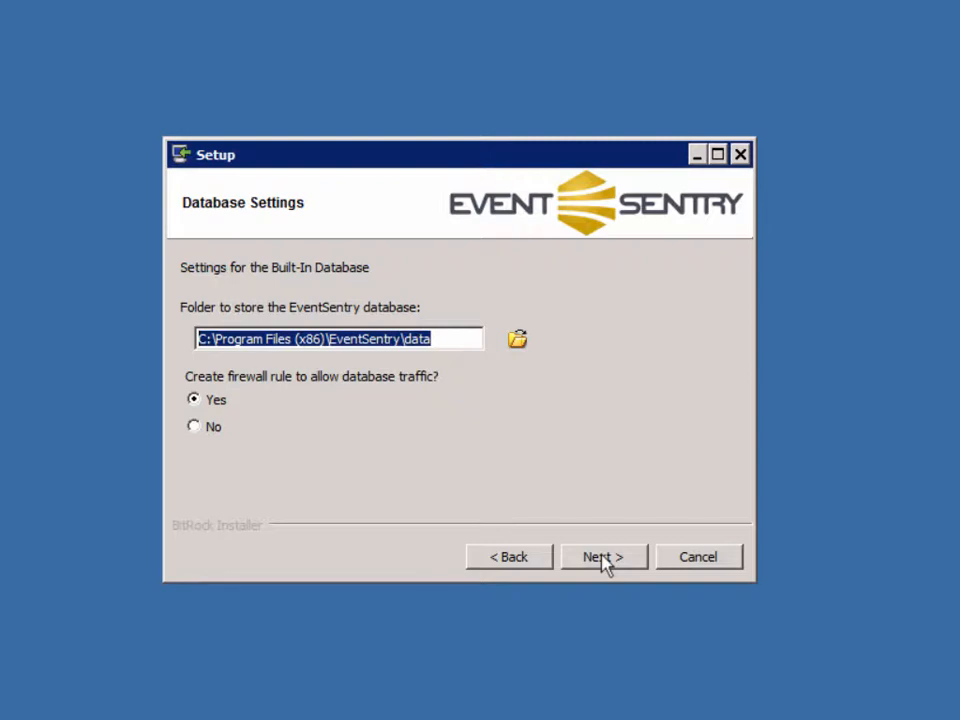
Leave the database data folder and the Yes firewall rule at their defaults.
click(203, 404)
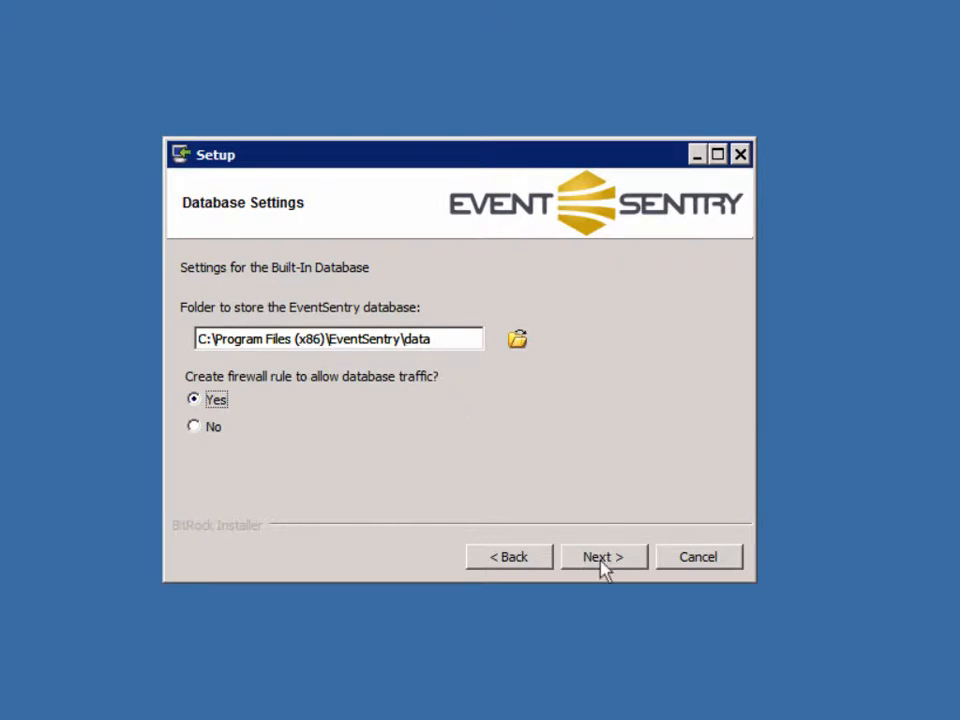
click(456, 343)
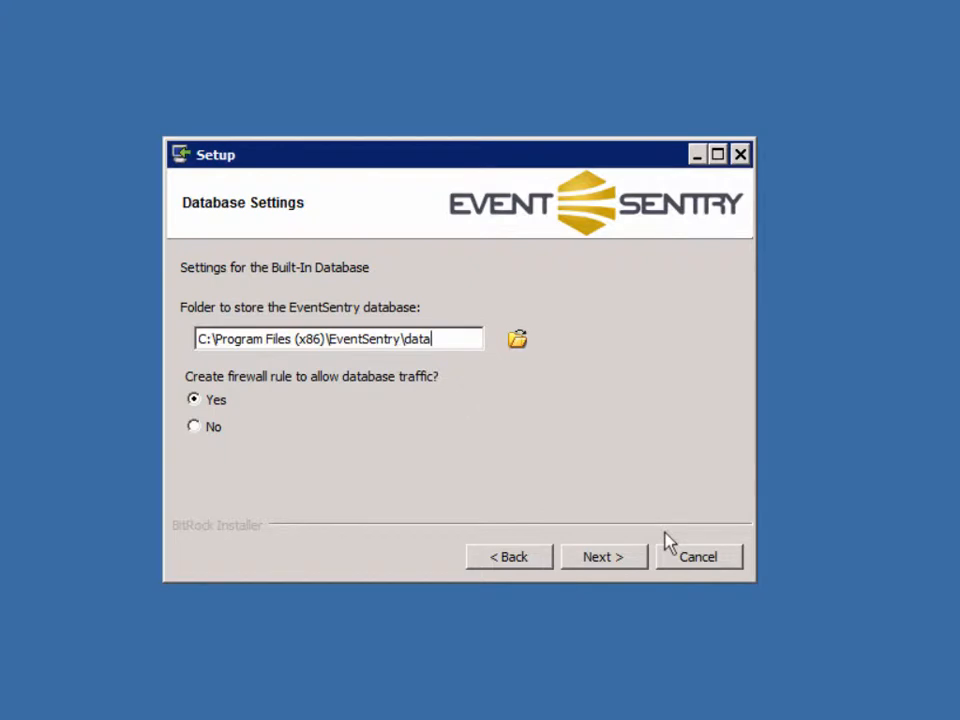
click(620, 558)
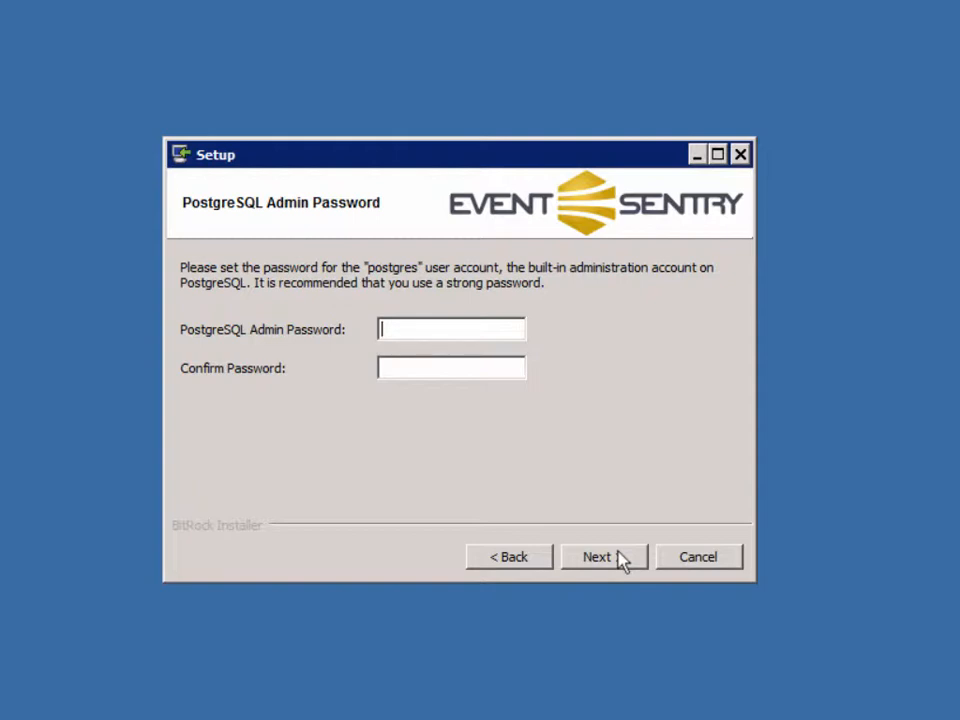
Enter and confirm the PostgreSQL admin password.
text(•••••••)
key(Tab)
text(•••••••)
click(603, 557)
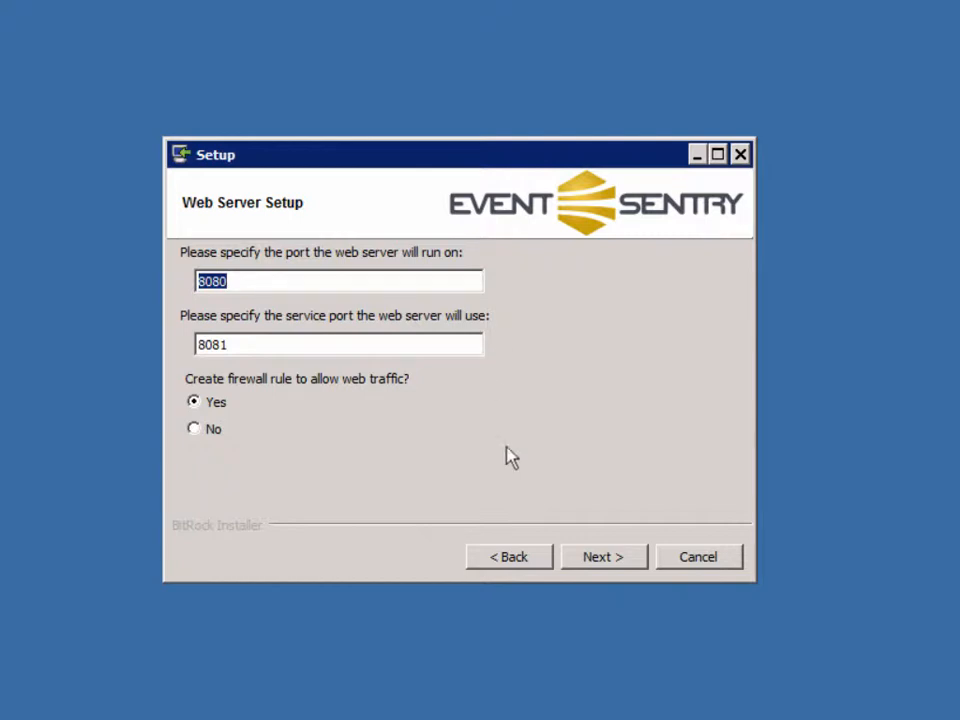
Keep web server ports 8080 and 8081 and run the installation.
click(620, 562)
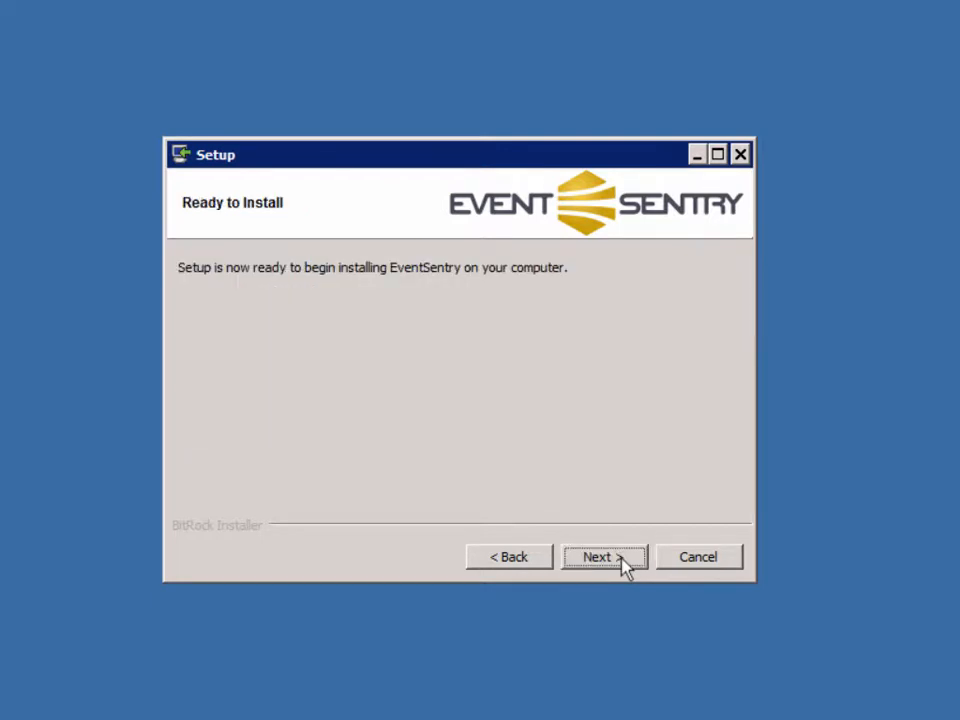
click(620, 561)
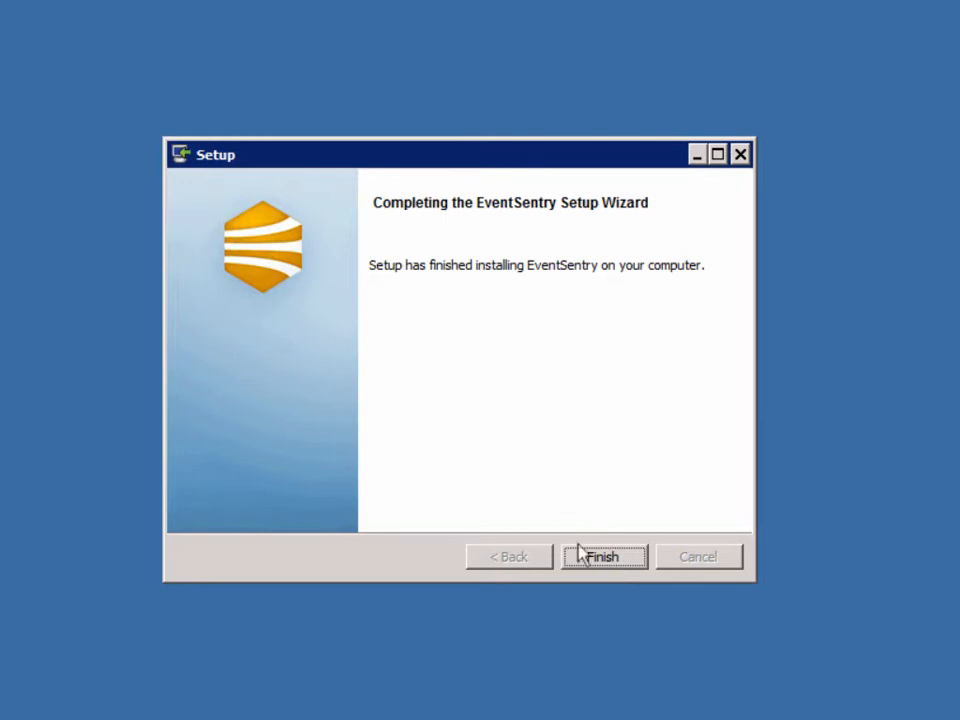
Finish setup and get past the Configuration Assistant's welcome page.
click(605, 557)
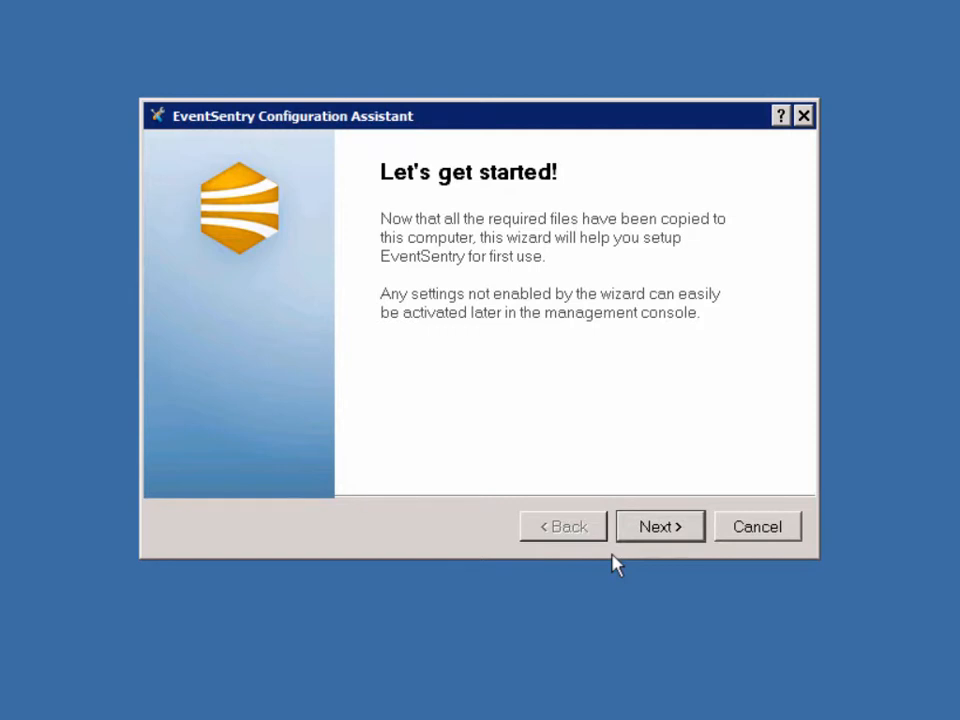
click(645, 526)
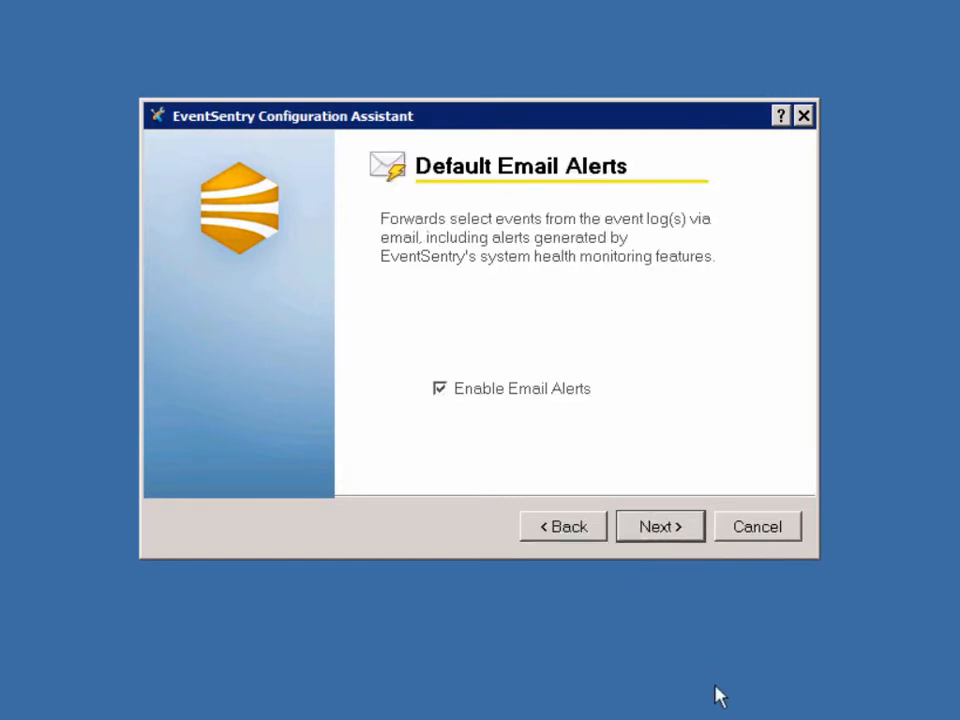
Keep email alerts on, set the sender domain to netikus.local, and enter the recipient e-mail address.
click(665, 531)
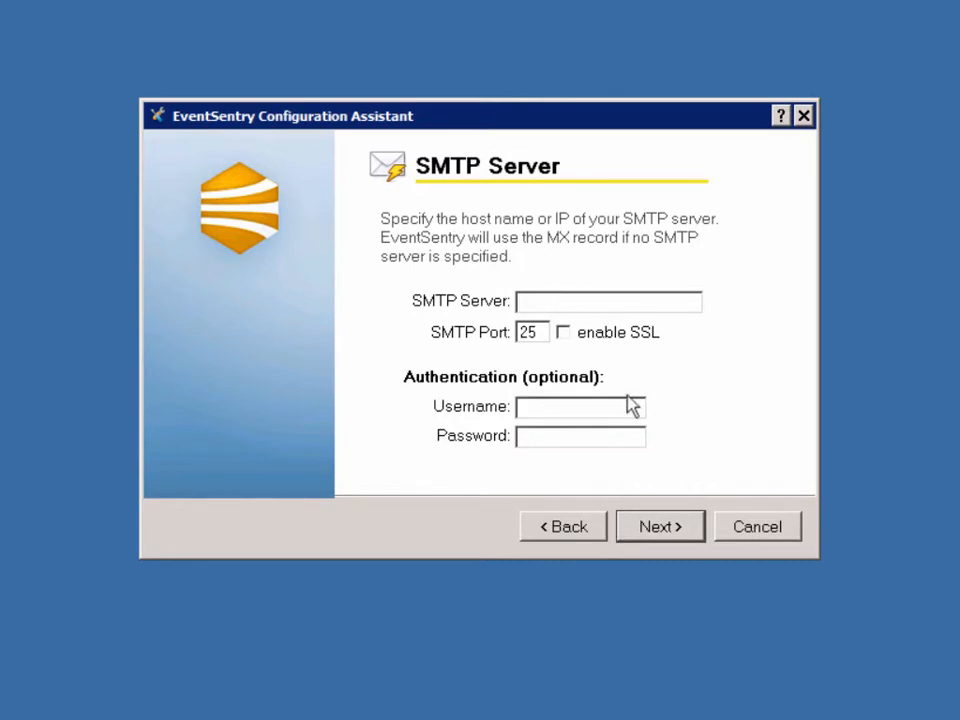
click(682, 539)
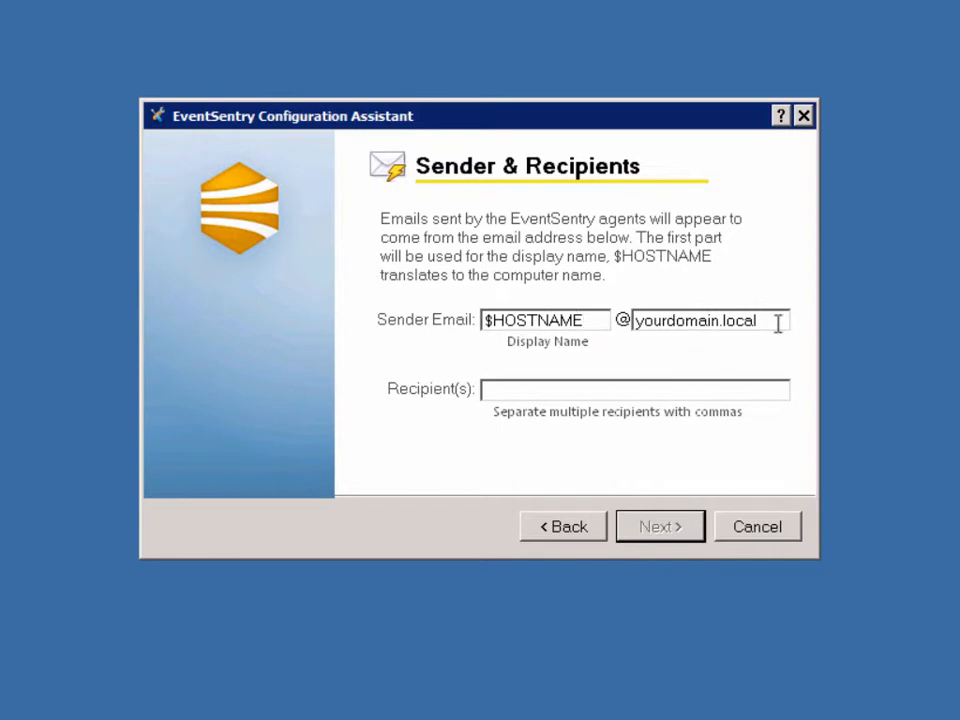
drag(776, 321, 596, 306)
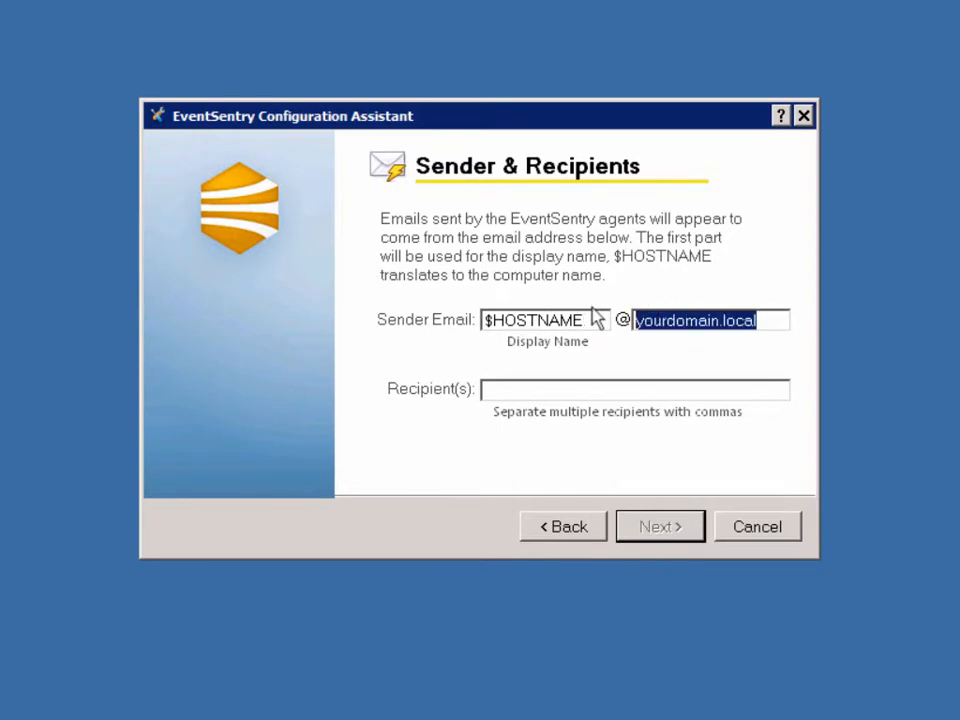
text(netikus.local)
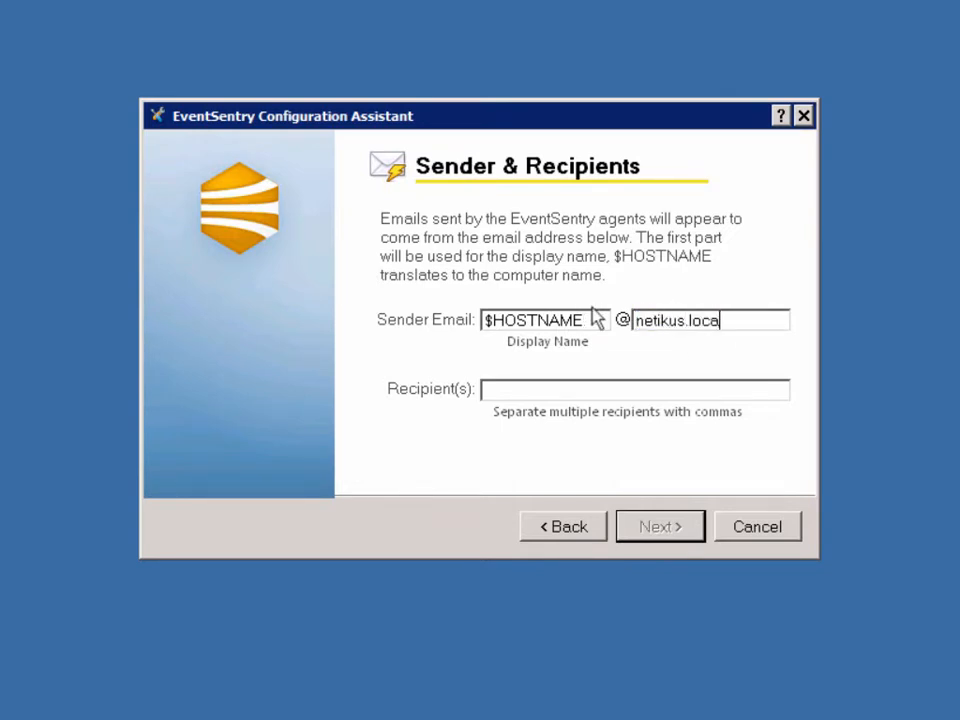
key(Tab)
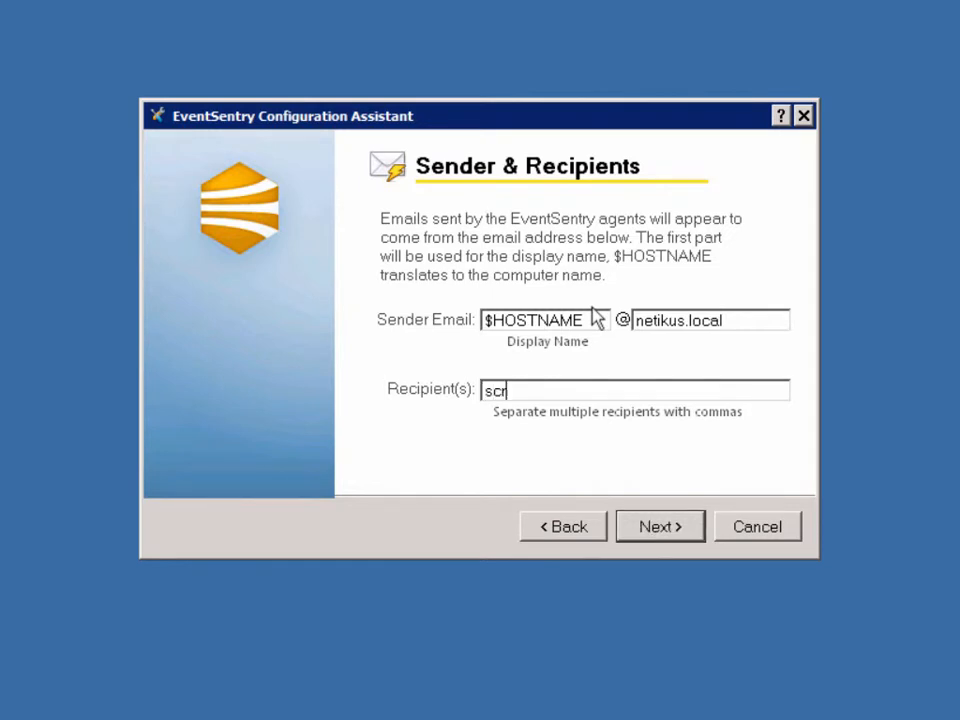
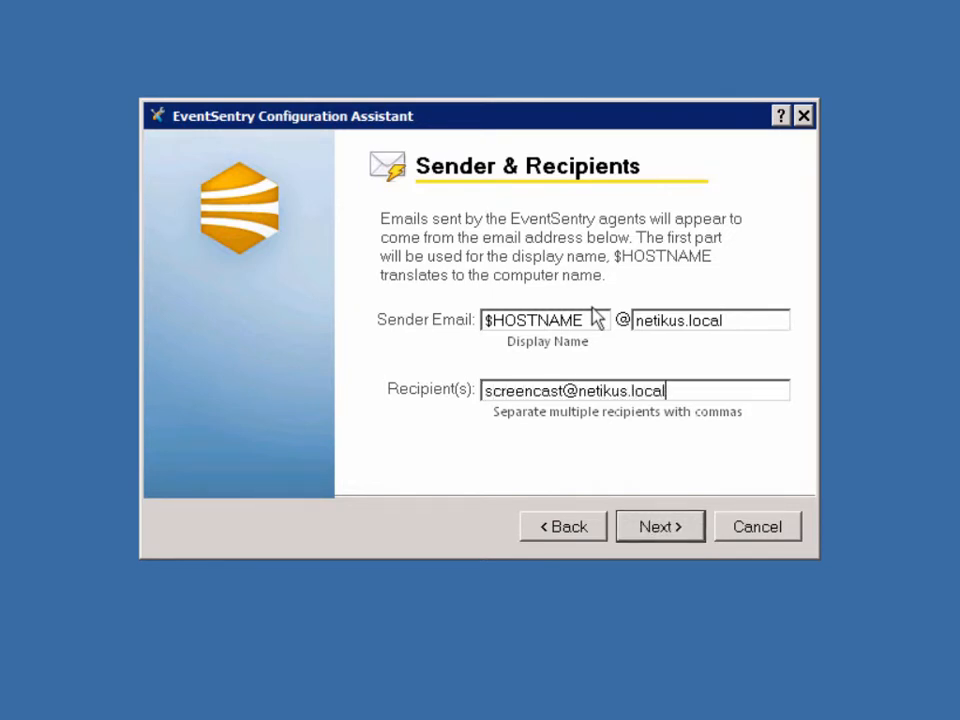
click(647, 533)
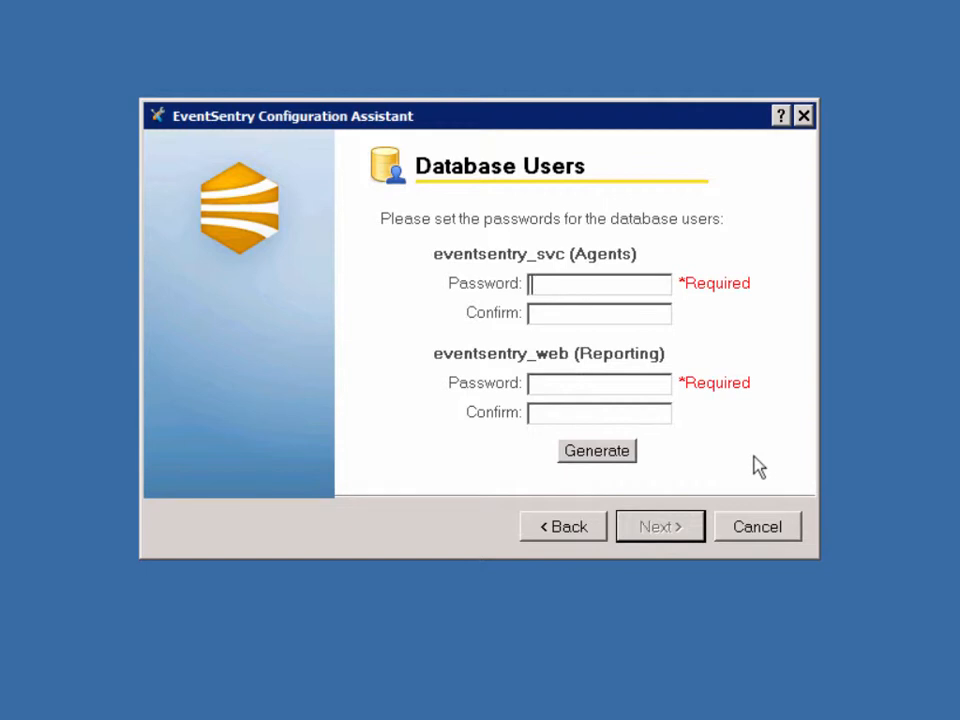
Generate passwords for the eventsentry_svc and eventsentry_web database users.
click(624, 456)
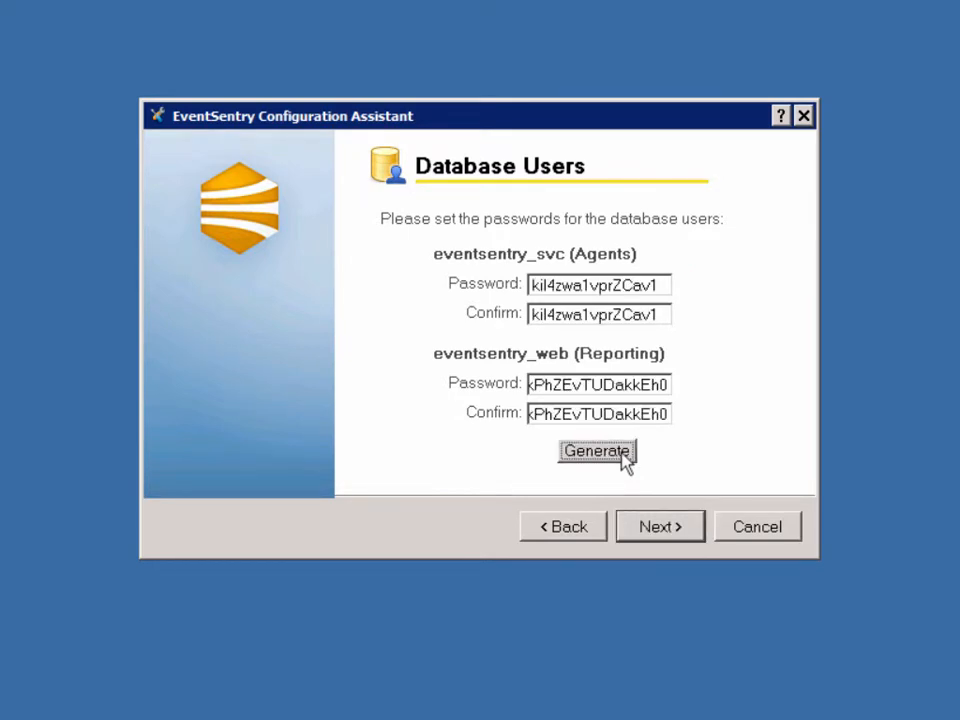
double_click(619, 388)
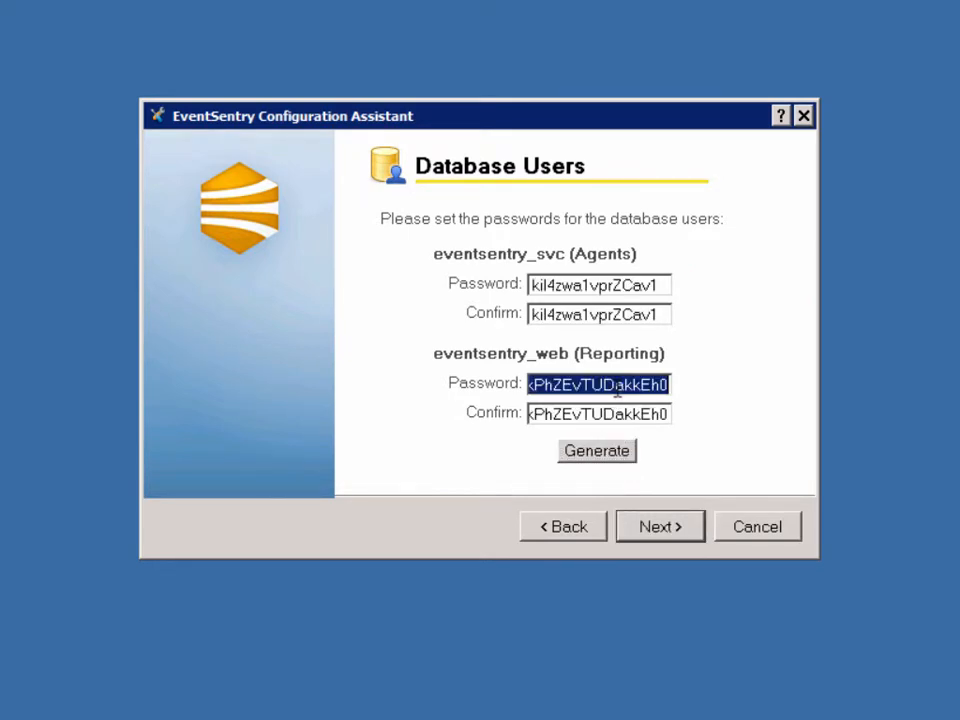
double_click(592, 314)
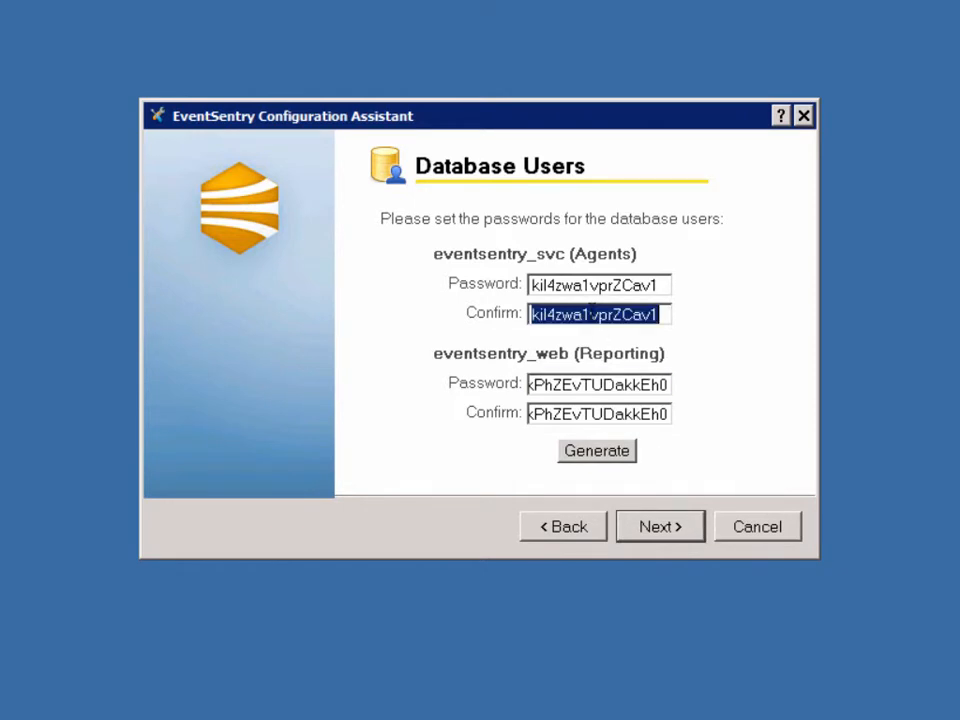
Set the database purge to keep 30 days of data.
click(666, 540)
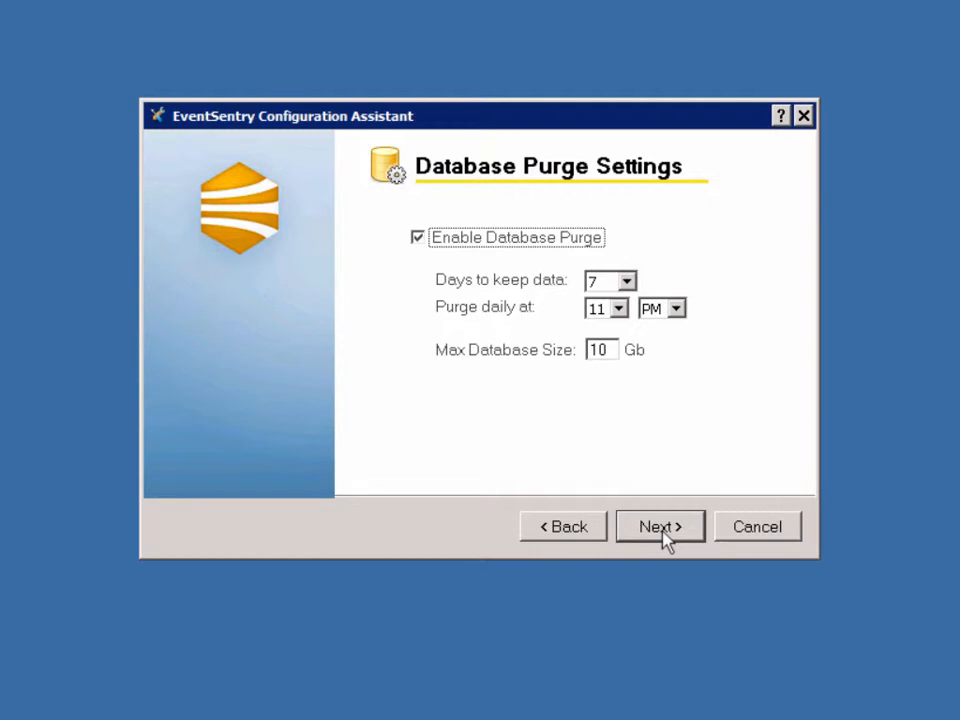
click(627, 283)
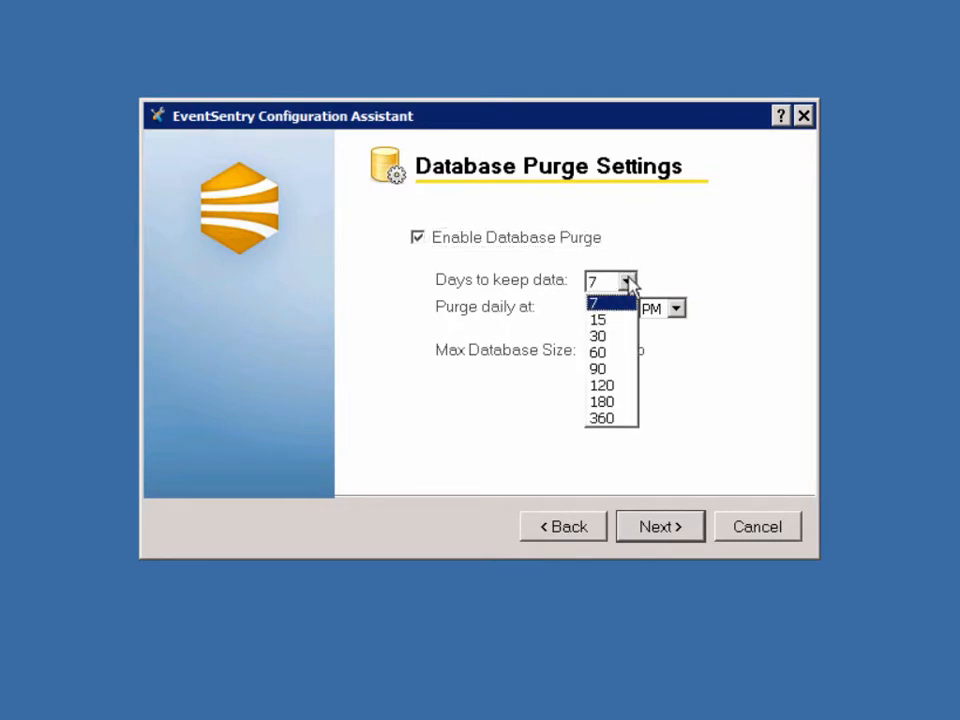
click(624, 336)
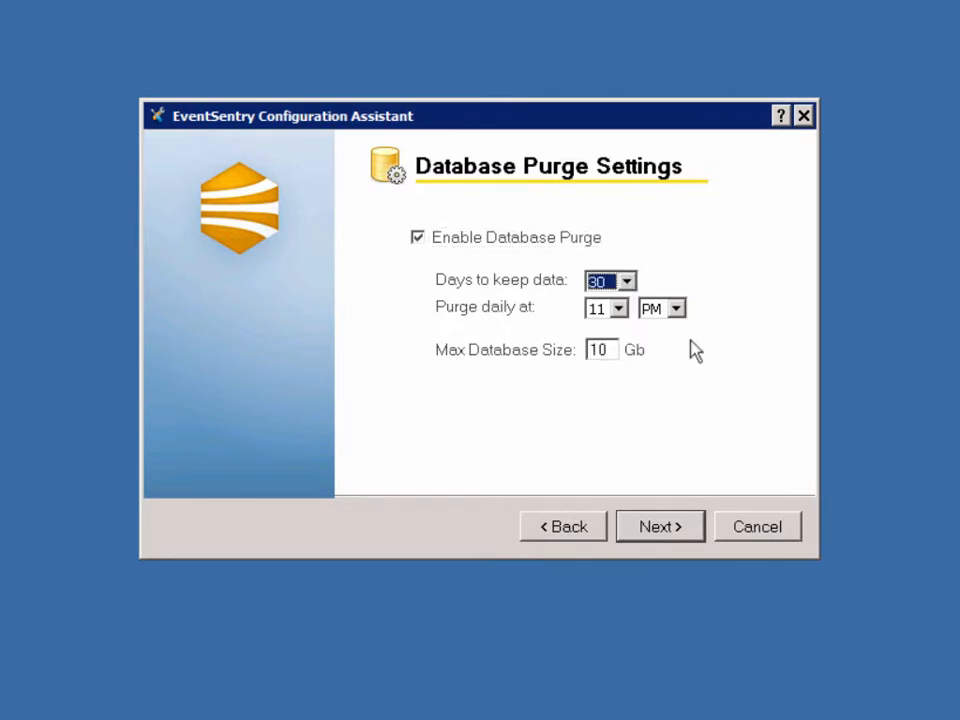
click(614, 350)
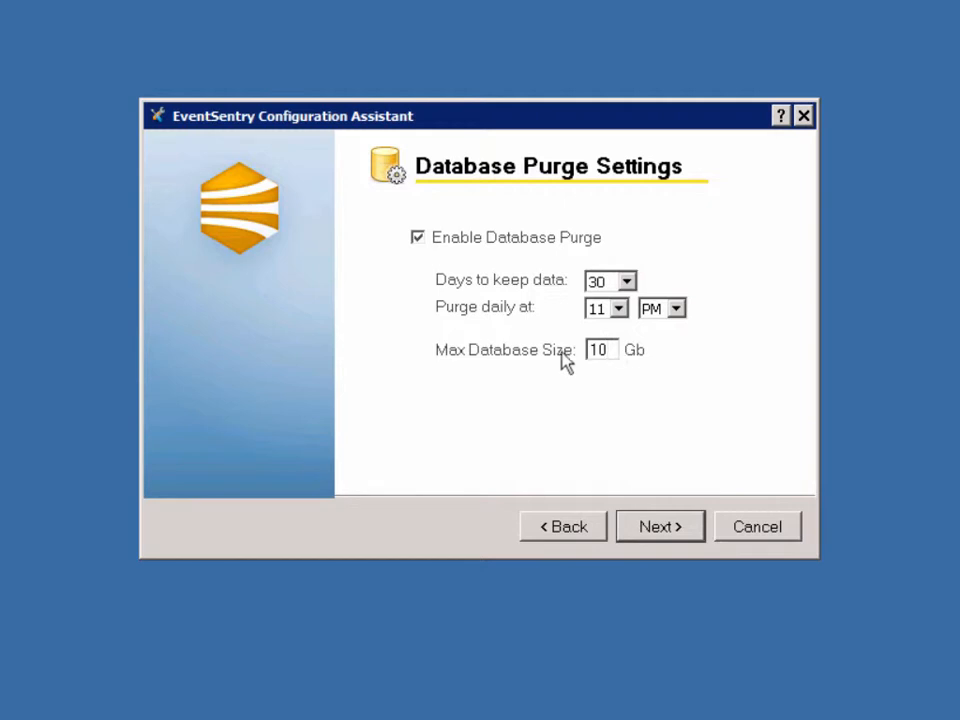
click(646, 530)
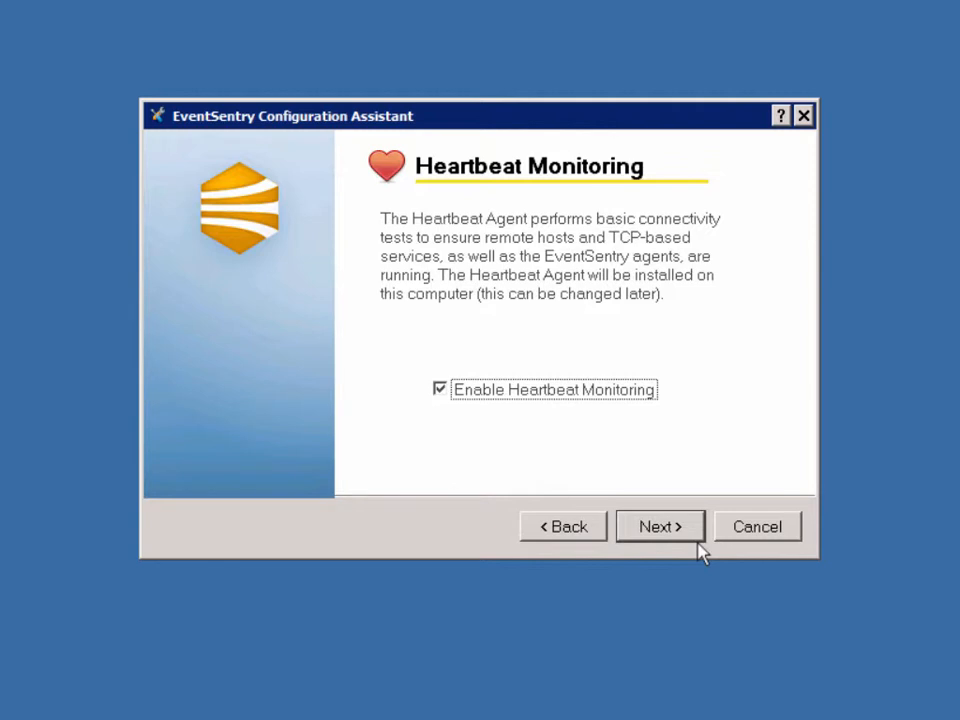
Run heartbeat monitoring under the Local System account instead of a service account.
click(677, 531)
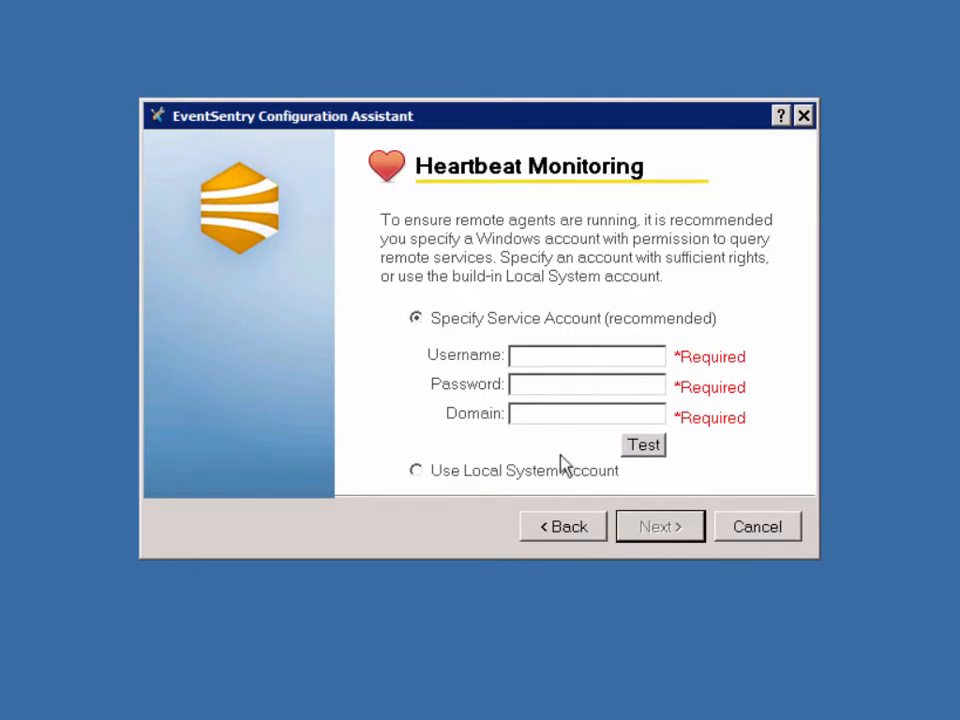
click(545, 359)
click(521, 478)
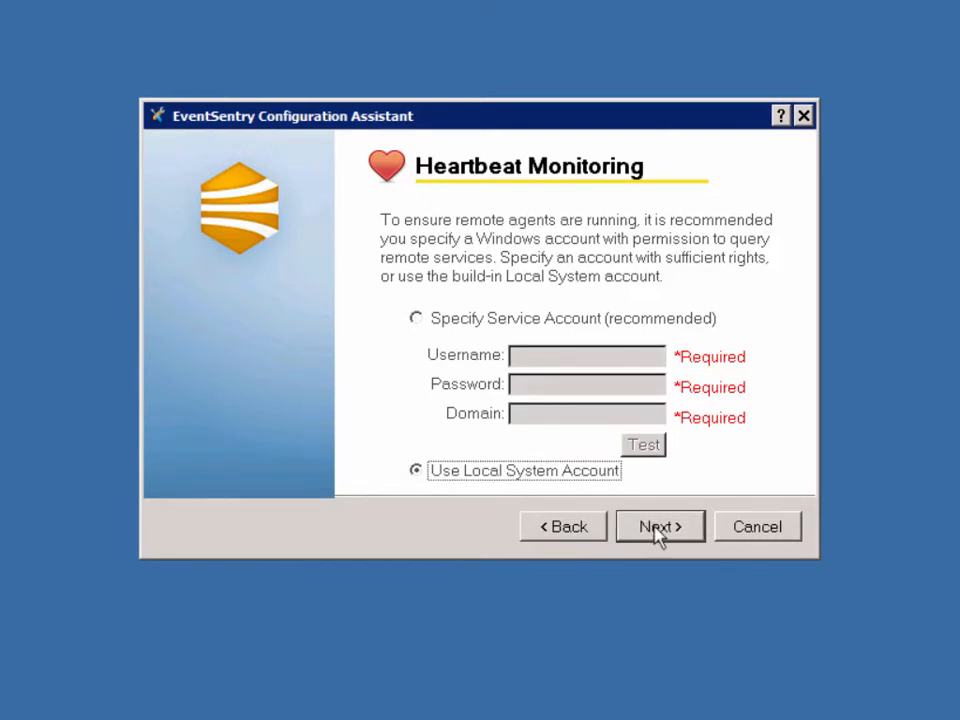
click(658, 528)
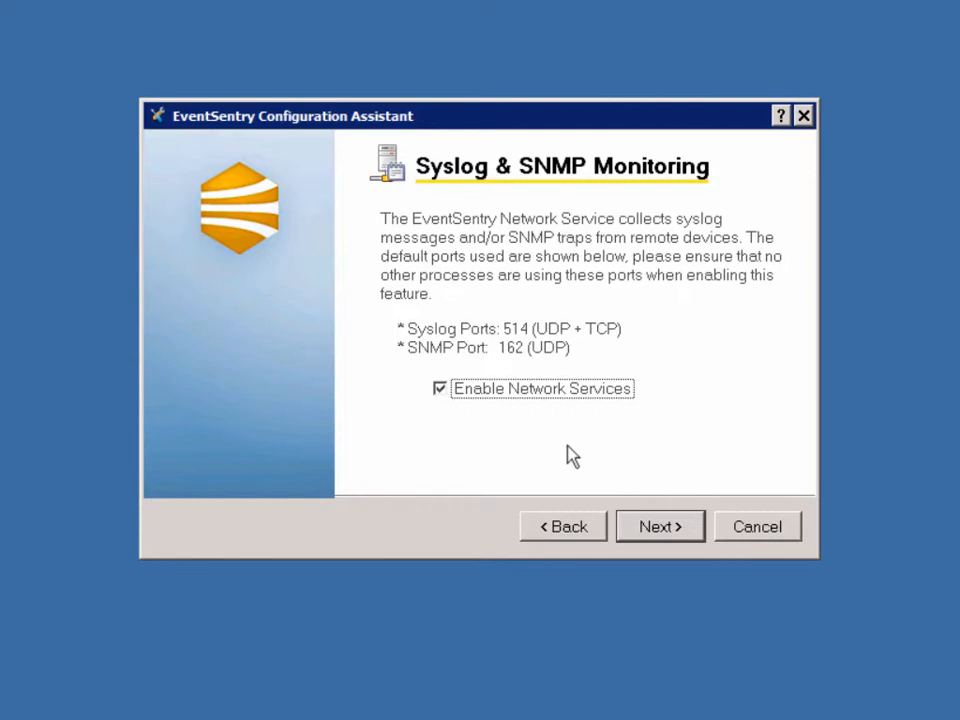
Keep Syslog & SNMP network monitoring enabled and apply the summarized configuration through to Setup Complete.
click(668, 531)
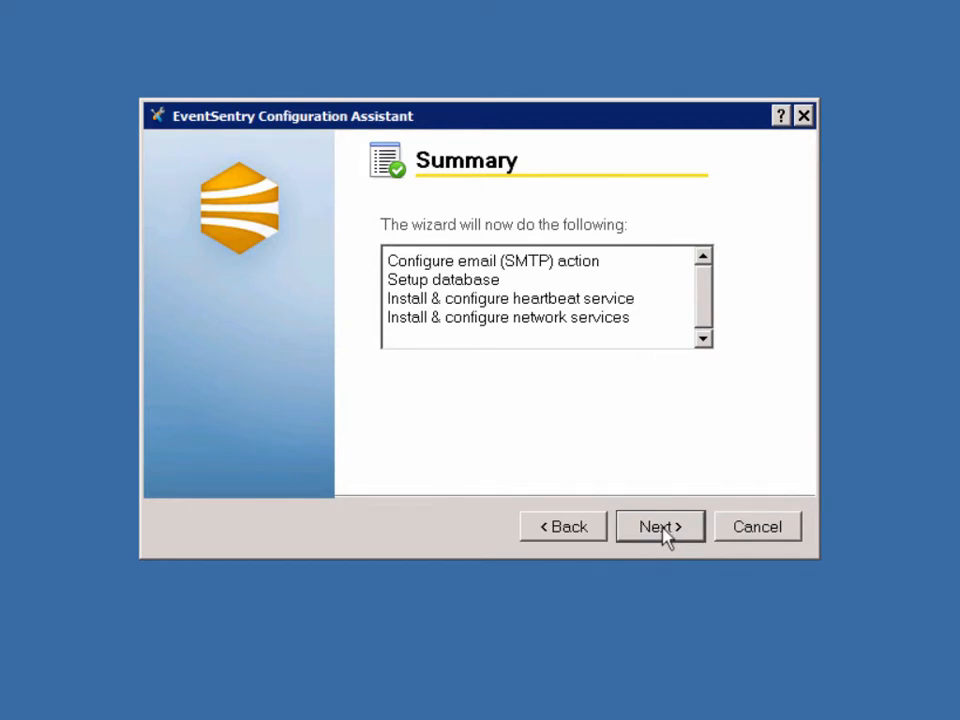
click(664, 531)
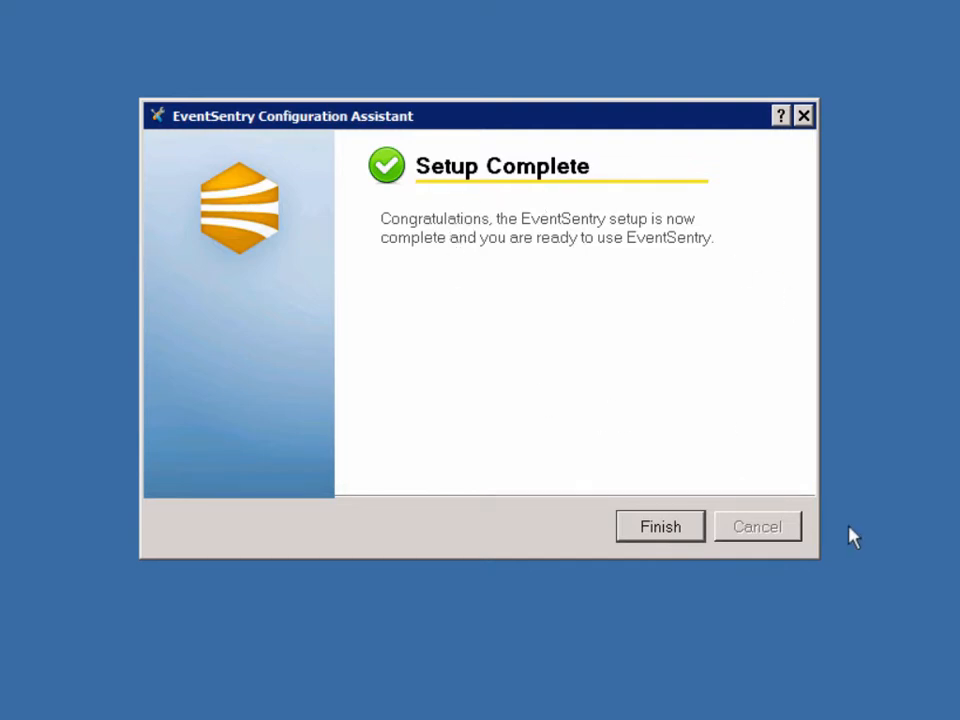
Finish and close the completed EventSentry Configuration Assistant.
click(664, 535)
click(662, 535)
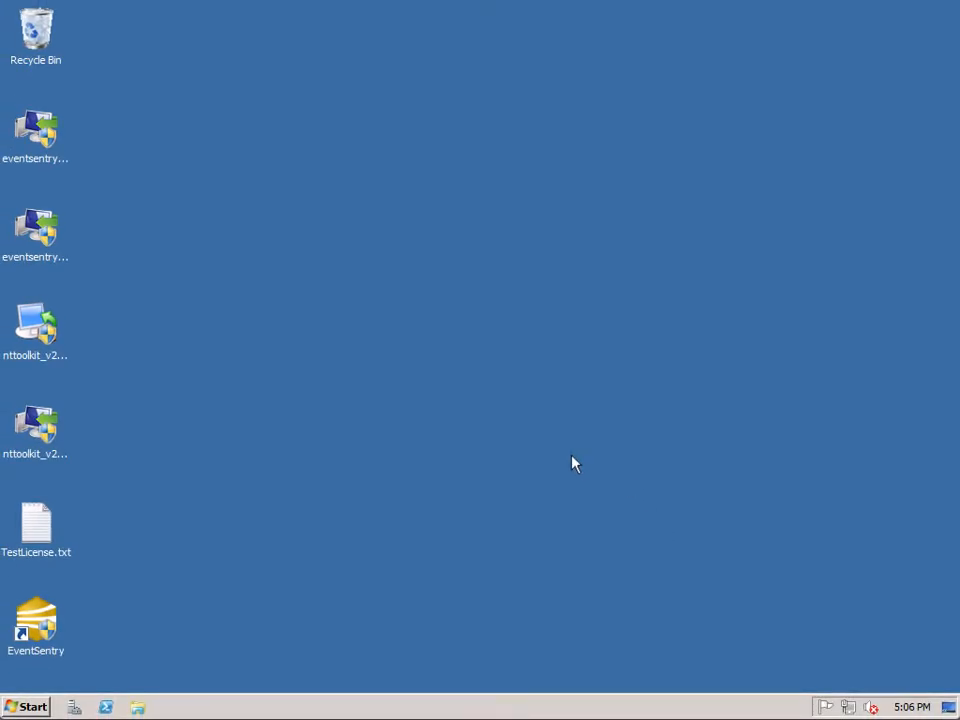
Launch the EventSentry Management Console from its desktop shortcut as admin and accept online maintenance checks.
click(16, 622)
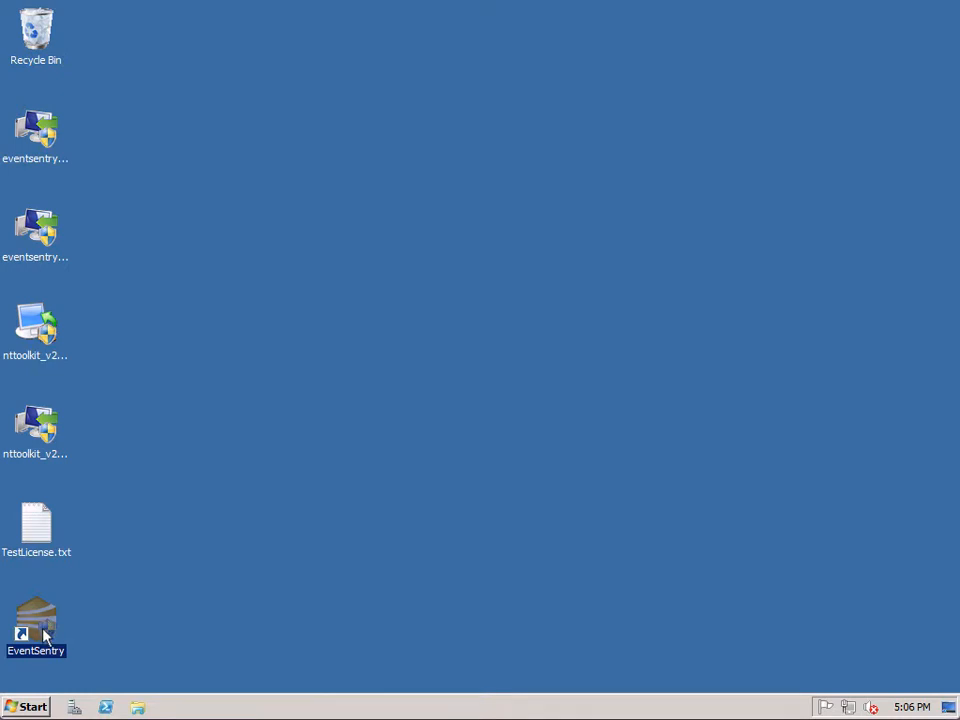
double_click(37, 629)
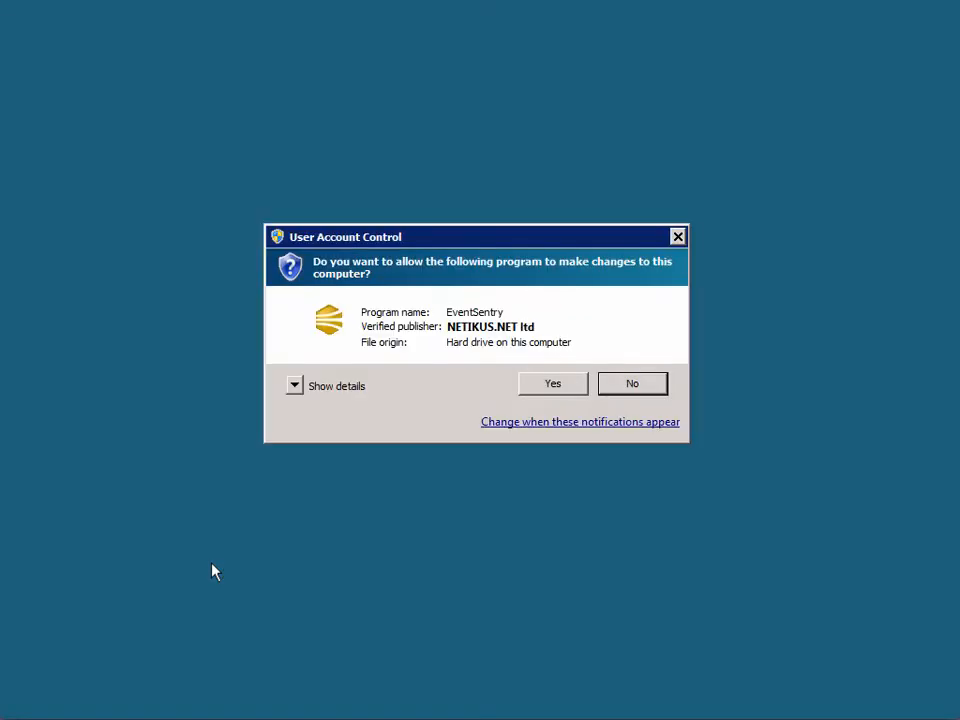
click(551, 387)
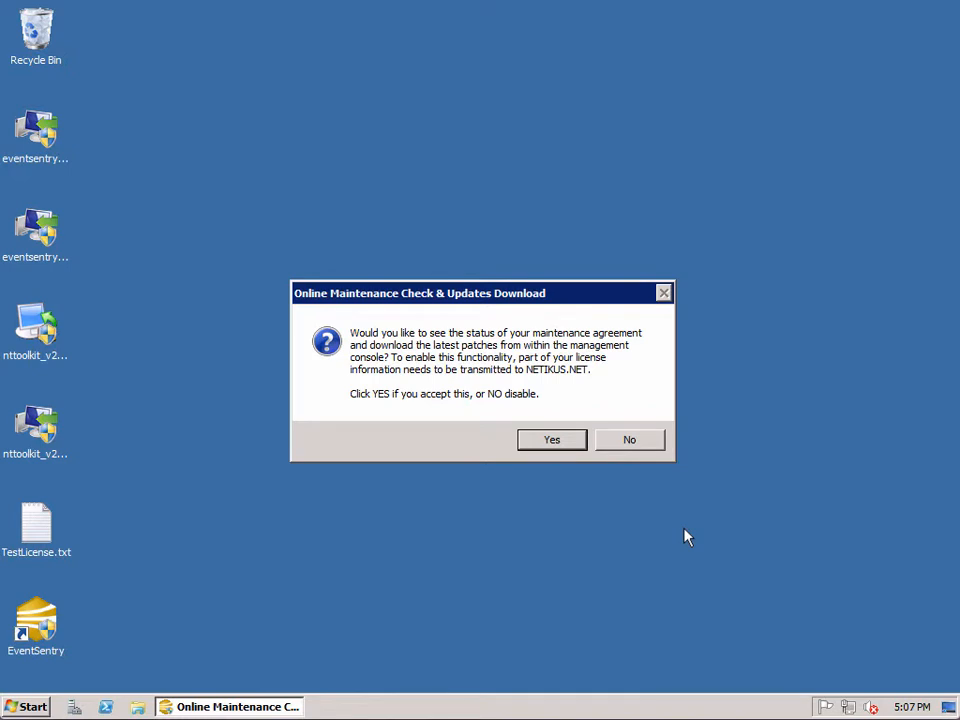
click(574, 444)
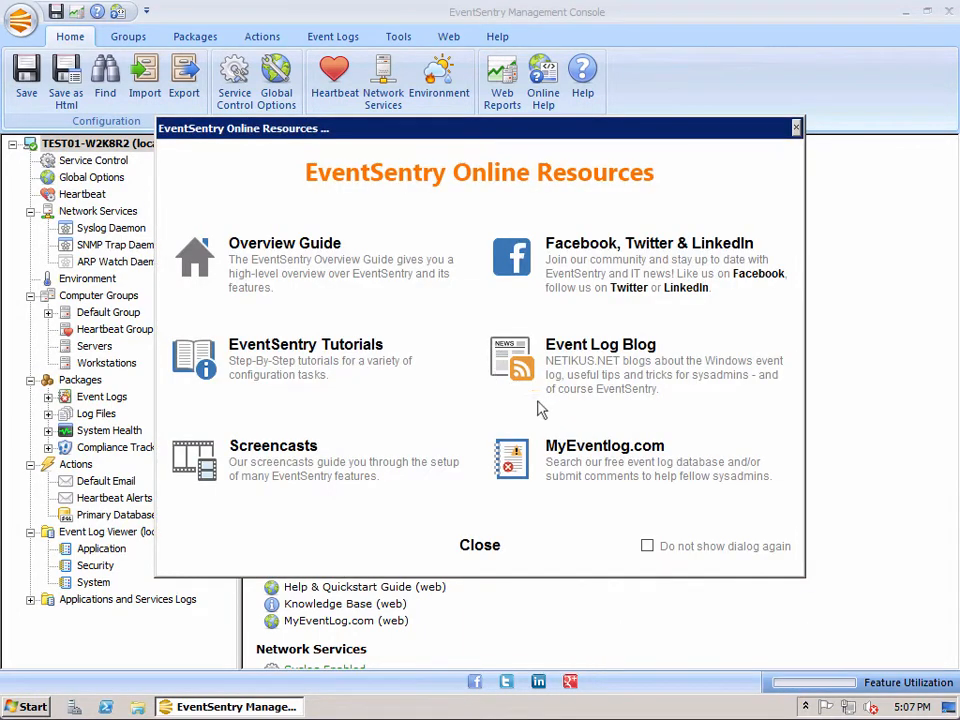
Dismiss Online Resources and launch Web Reports from the Home ribbon in Internet Explorer.
click(480, 547)
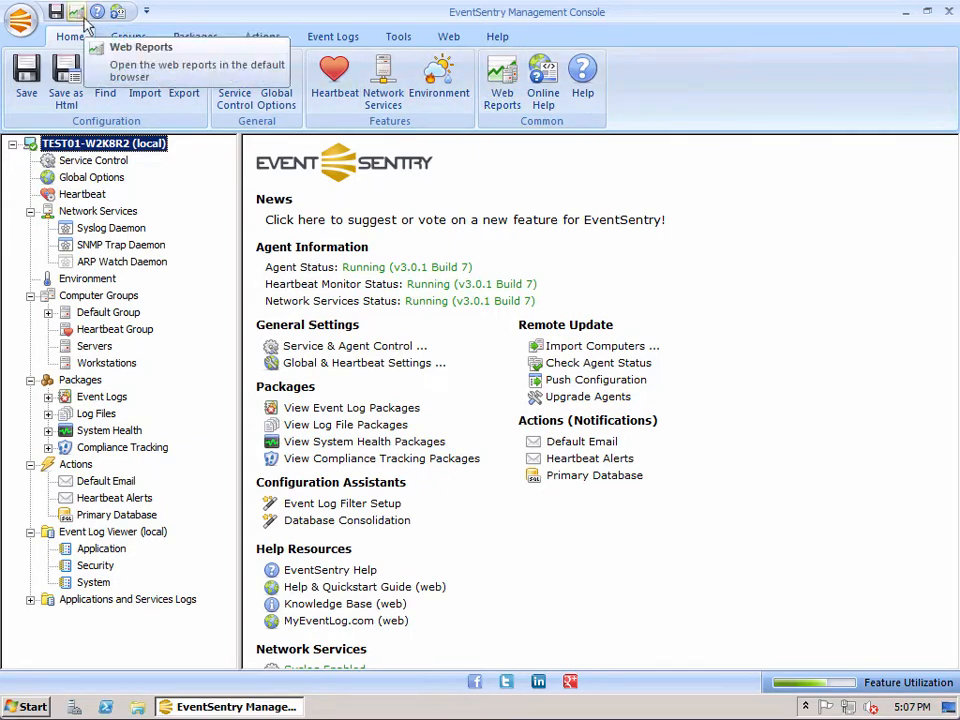
click(506, 91)
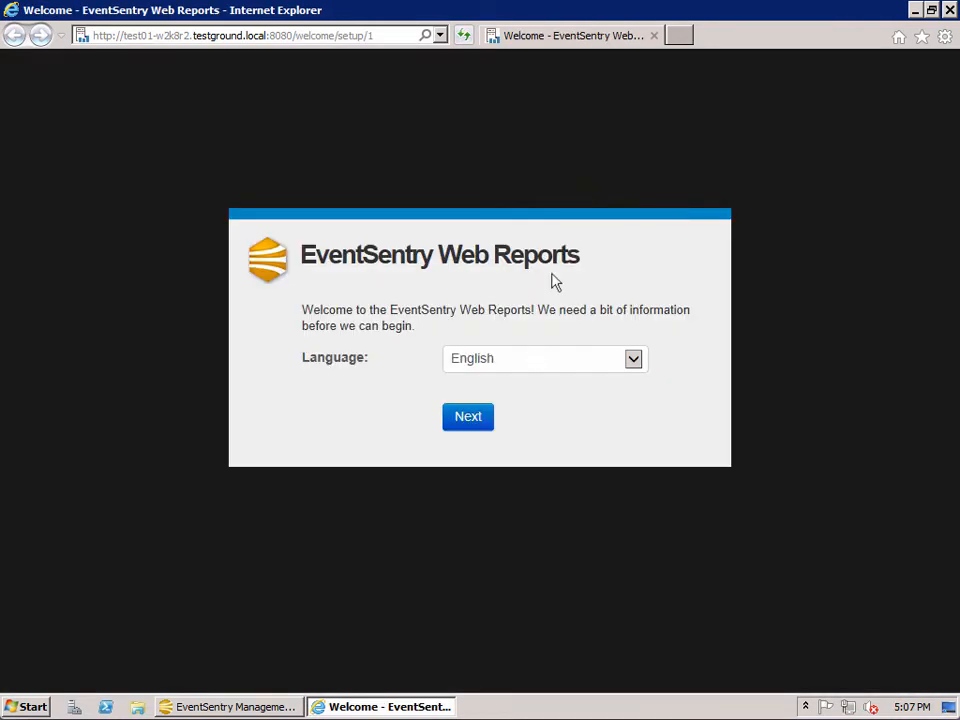
Keep English, confirm the PostgreSQL database connection test succeeds, and skip Email Settings.
click(472, 425)
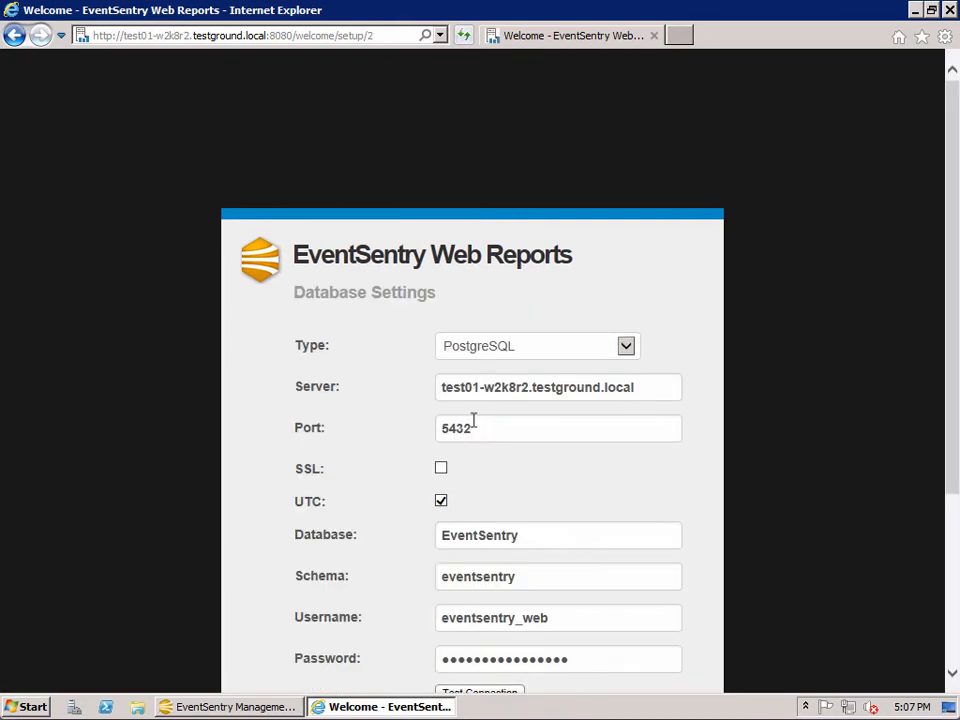
scroll(540, 424, down, 2)
scroll(561, 433, down, 3)
scroll(561, 431, up, 2)
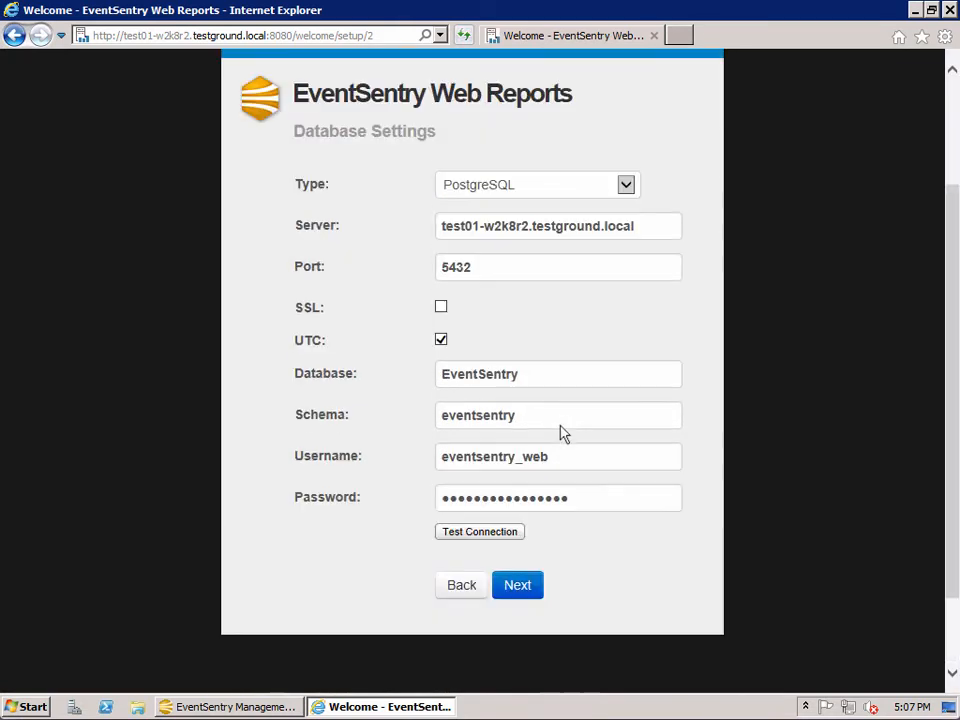
click(499, 533)
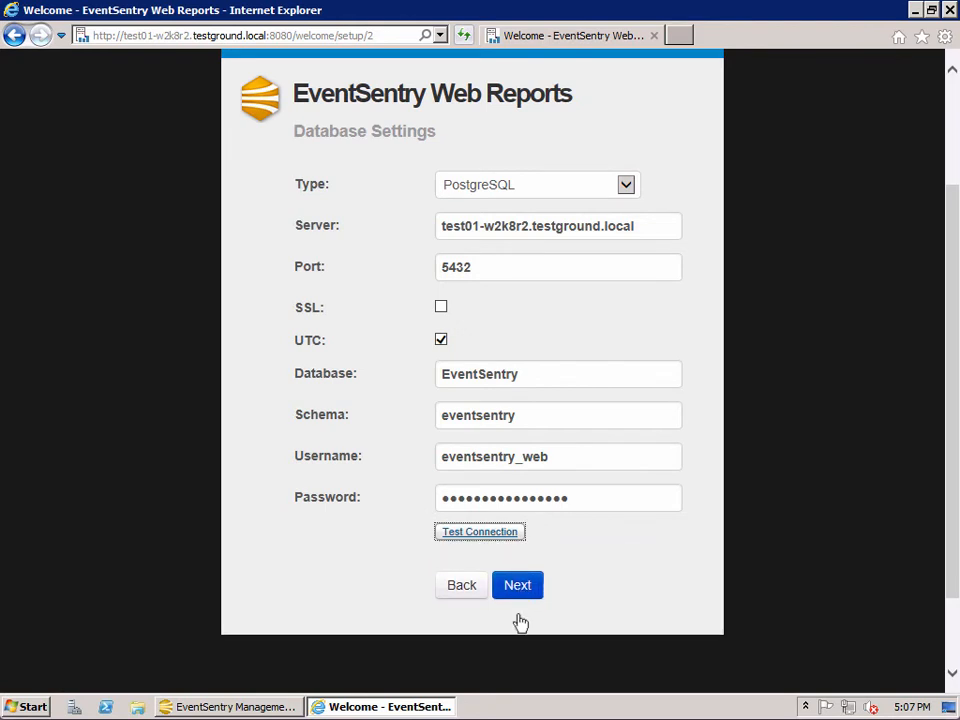
click(518, 589)
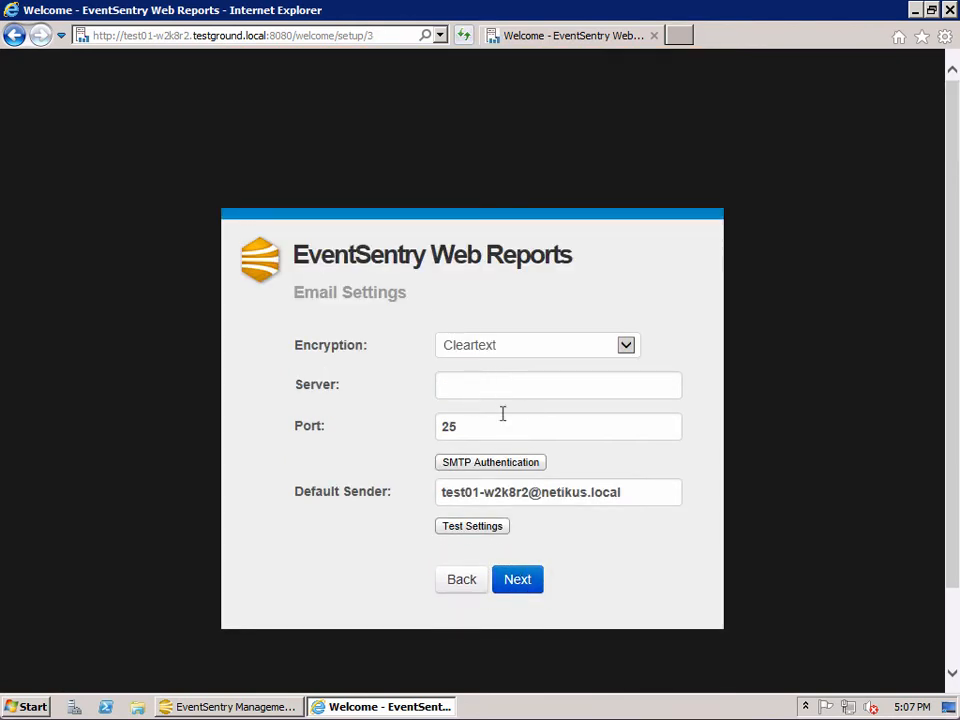
click(520, 587)
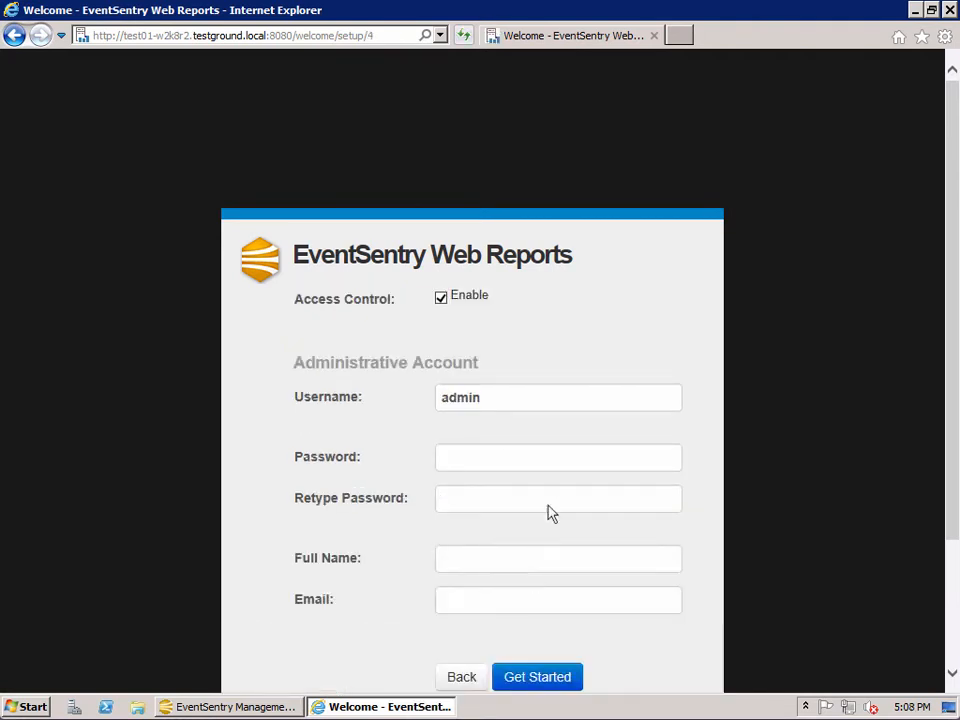
Enter the admin account password and retype it to confirm.
scroll(555, 500, down, 2)
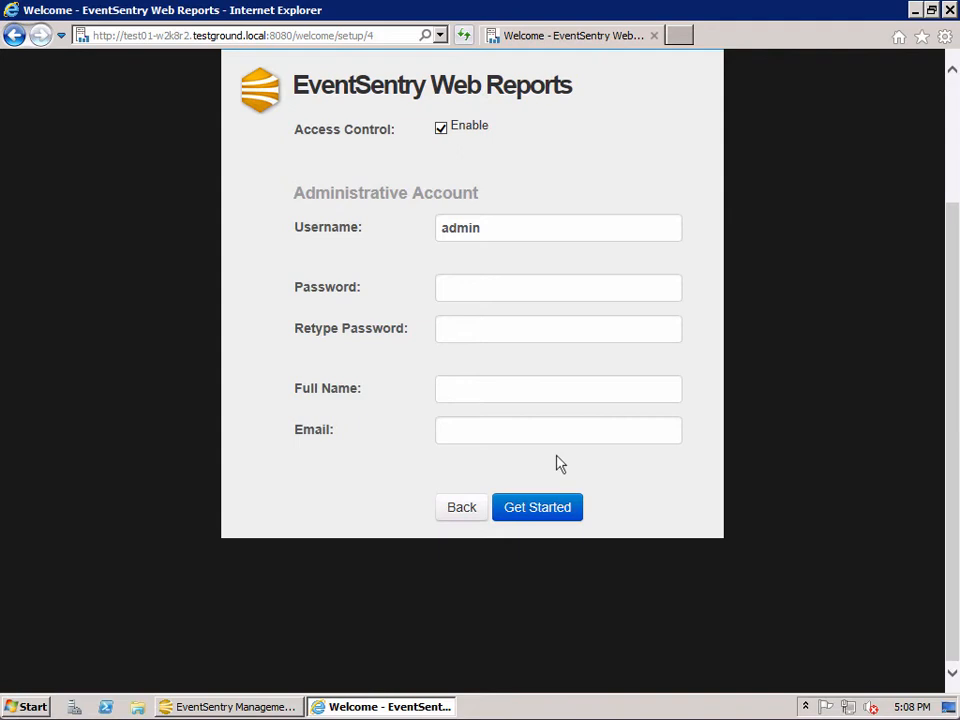
click(476, 291)
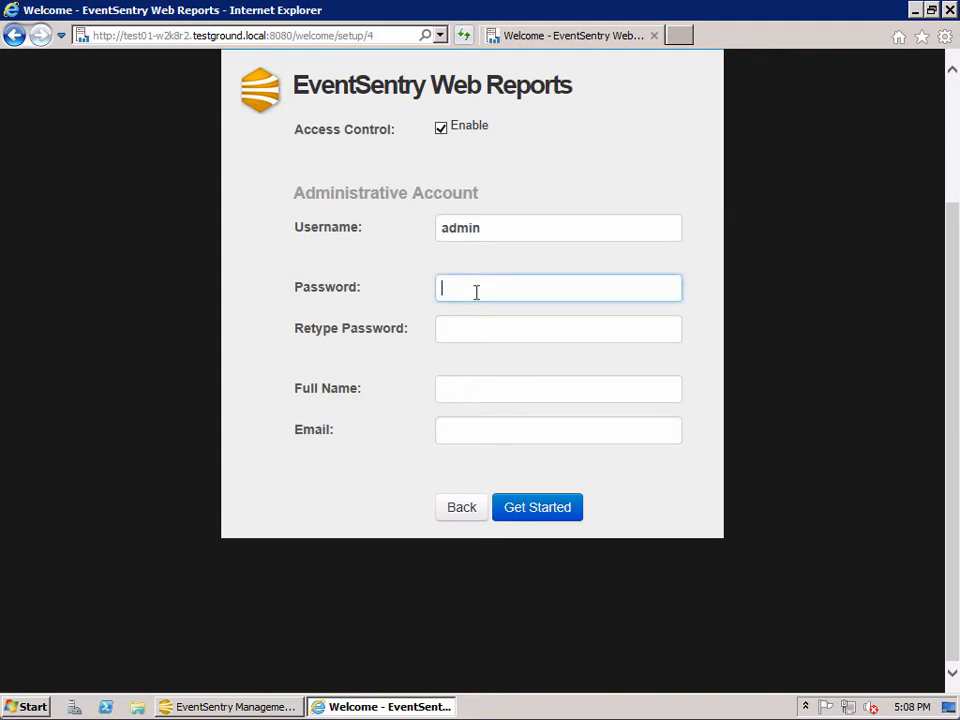
text(*******)
key(Tab)
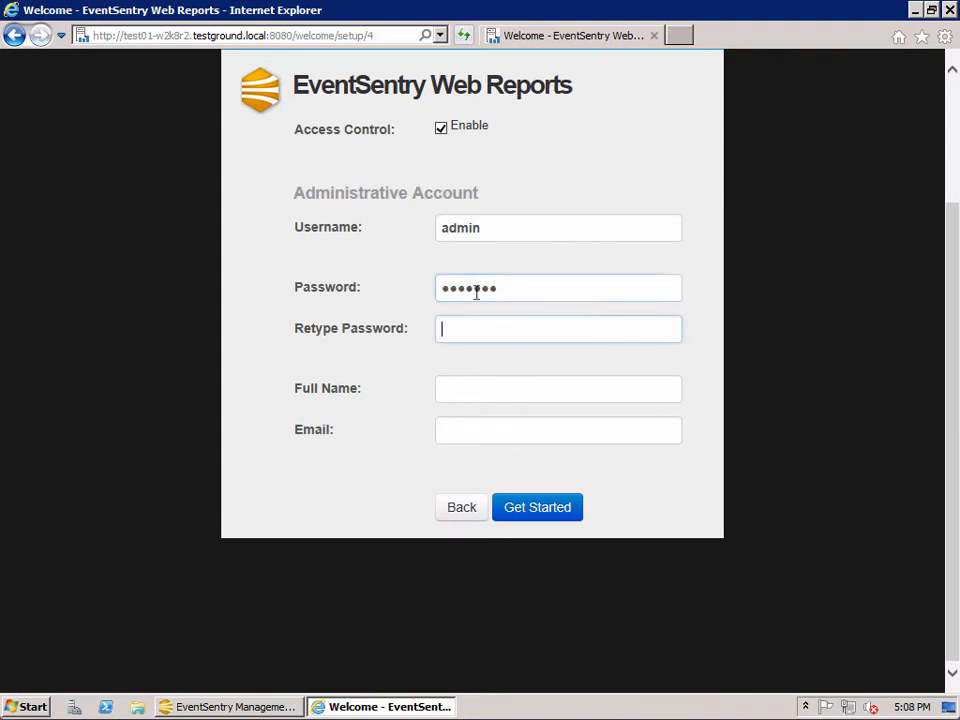
text(*******)
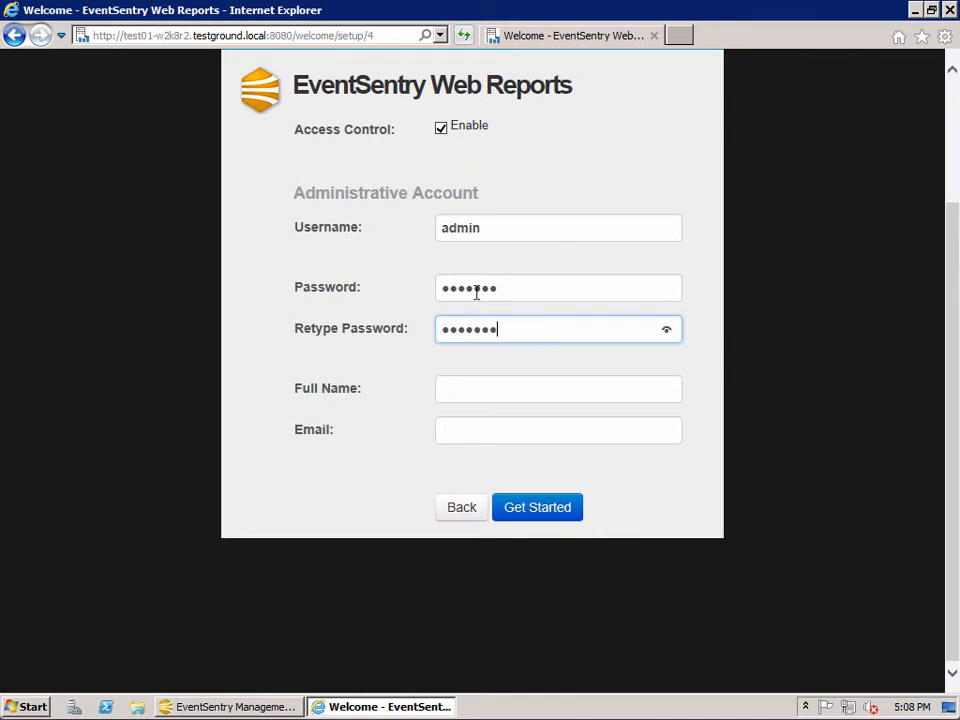
Fill in the admin's full name and e-mail address, fix the domain typo, and choose Get Started.
key(Tab)
text(Sc)
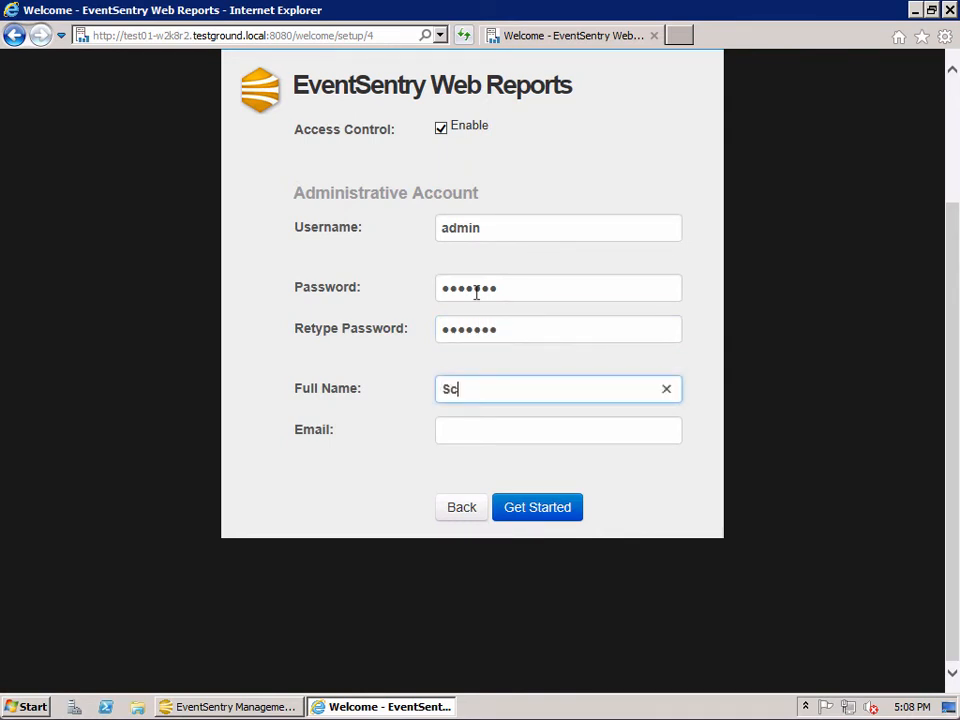
text(reencast User)
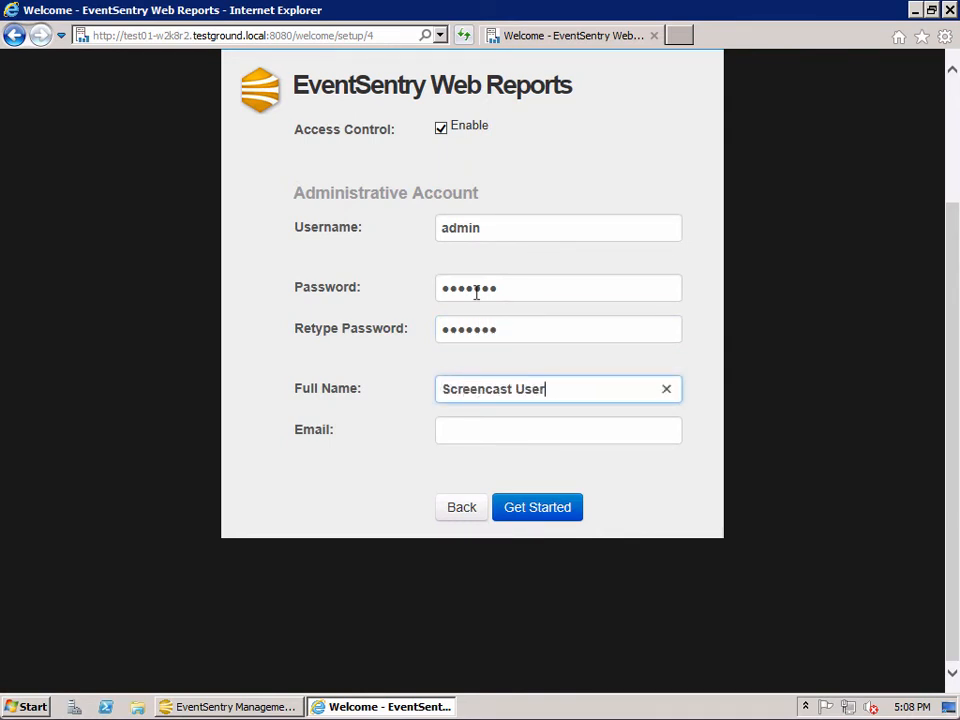
key(Tab)
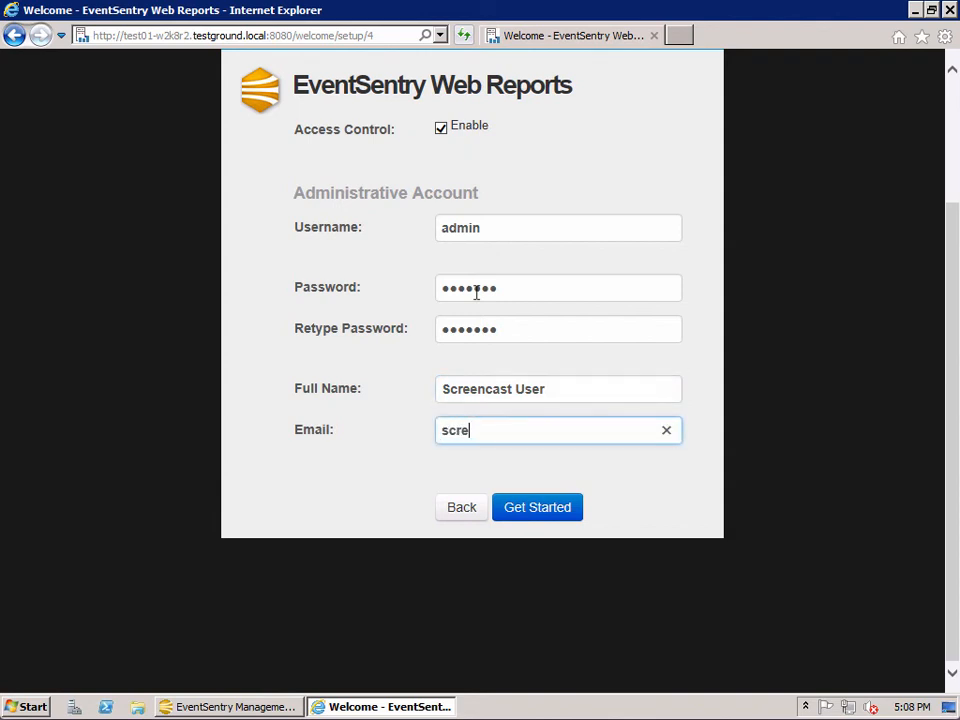
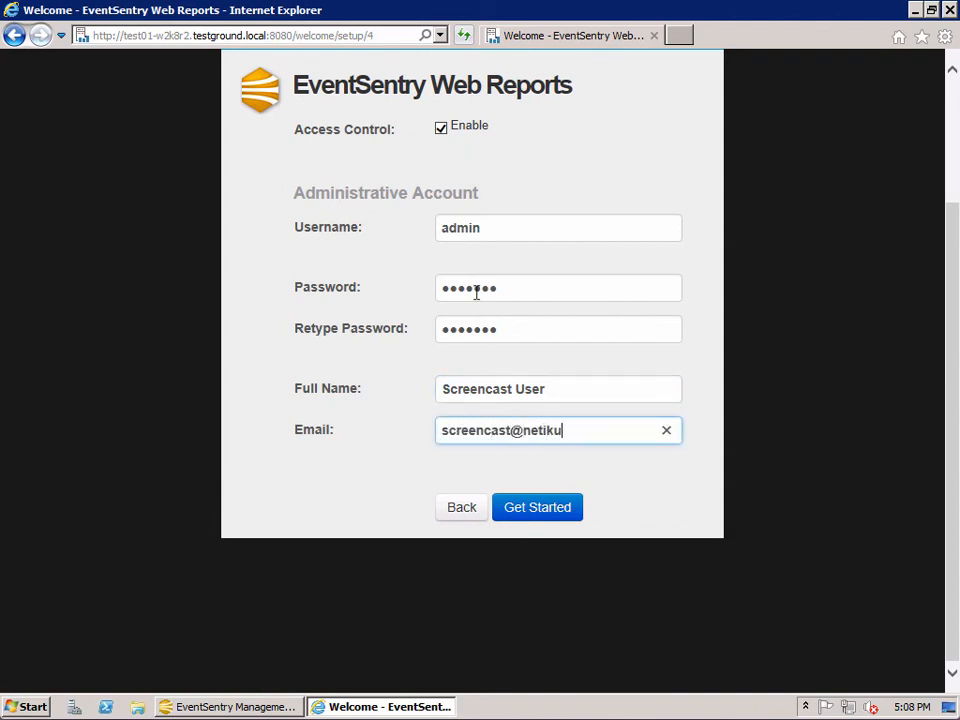
drag(954, 272, 957, 233)
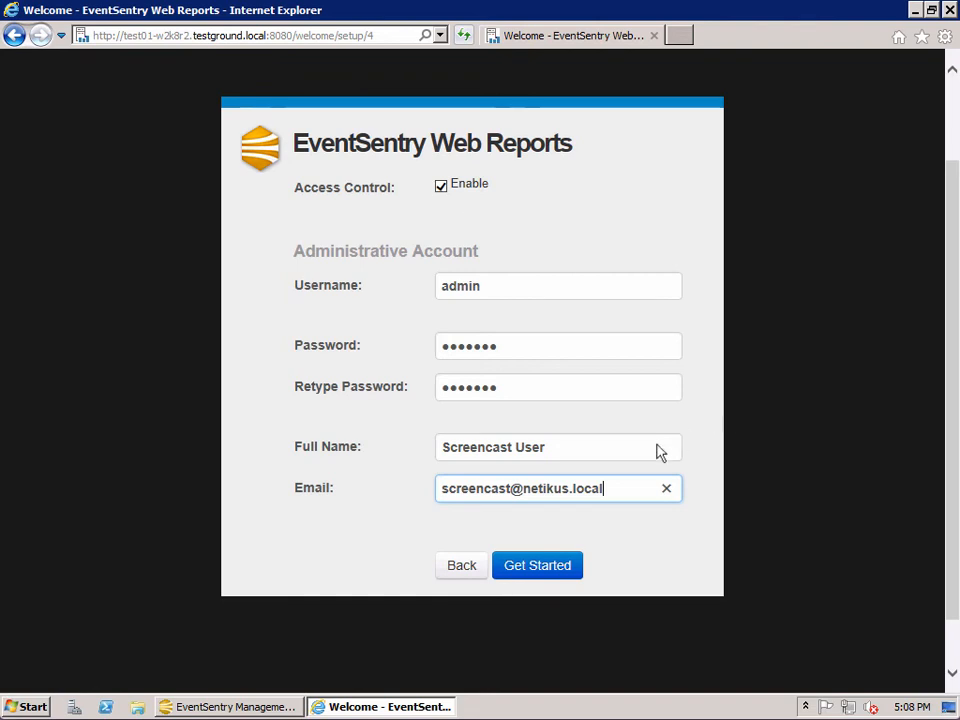
click(557, 566)
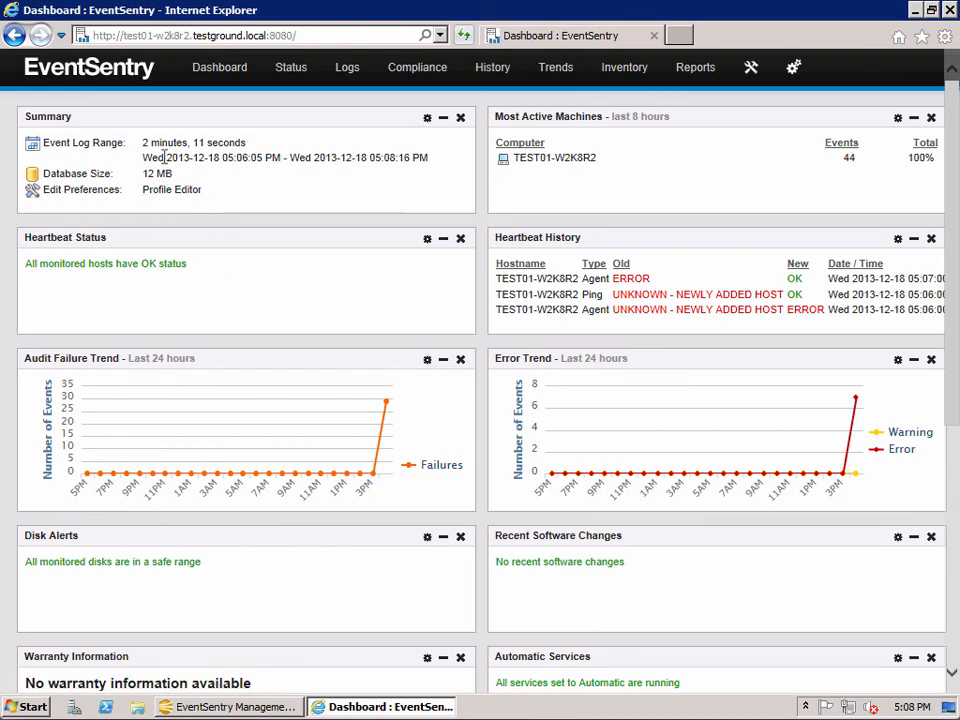
scroll(550, 405, down, 2)
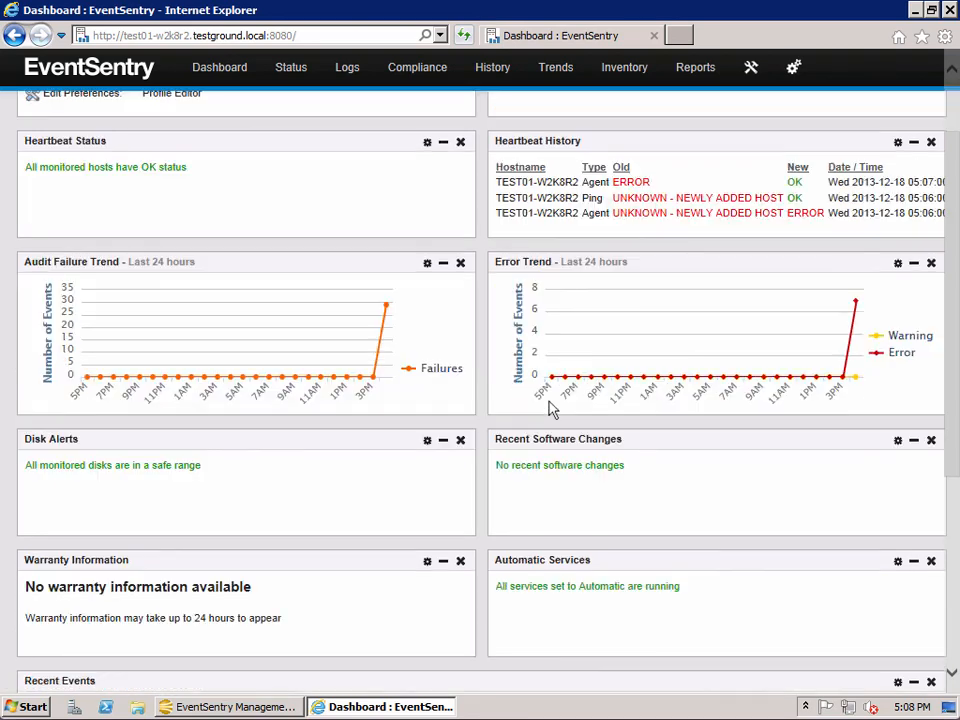
scroll(550, 405, down, 3)
scroll(550, 405, down, 2)
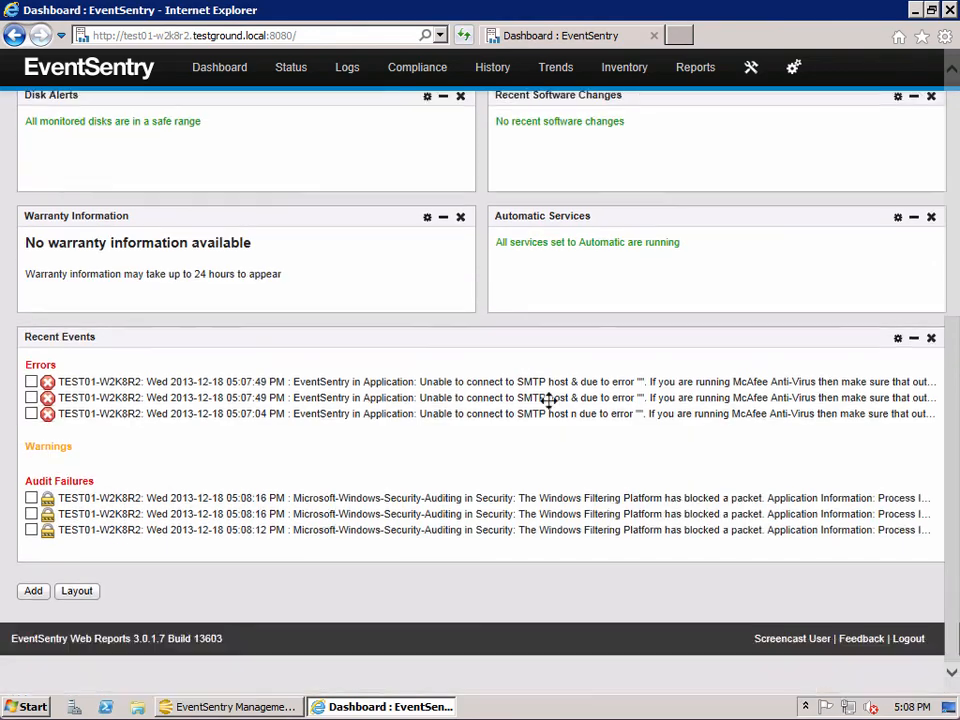
scroll(695, 477, up, 4)
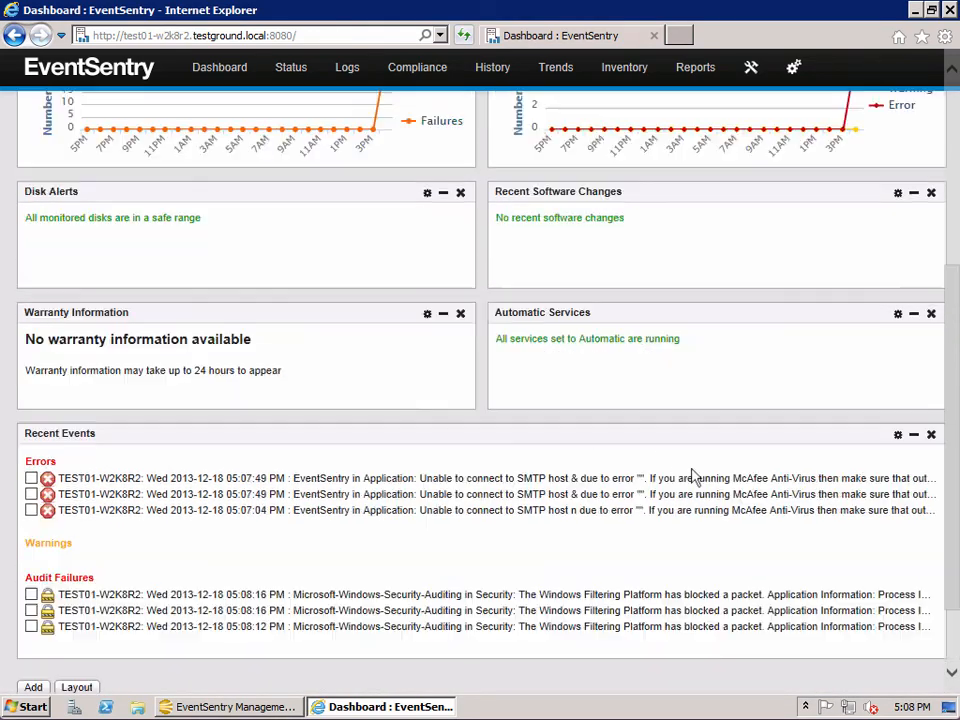
scroll(678, 440, up, 5)
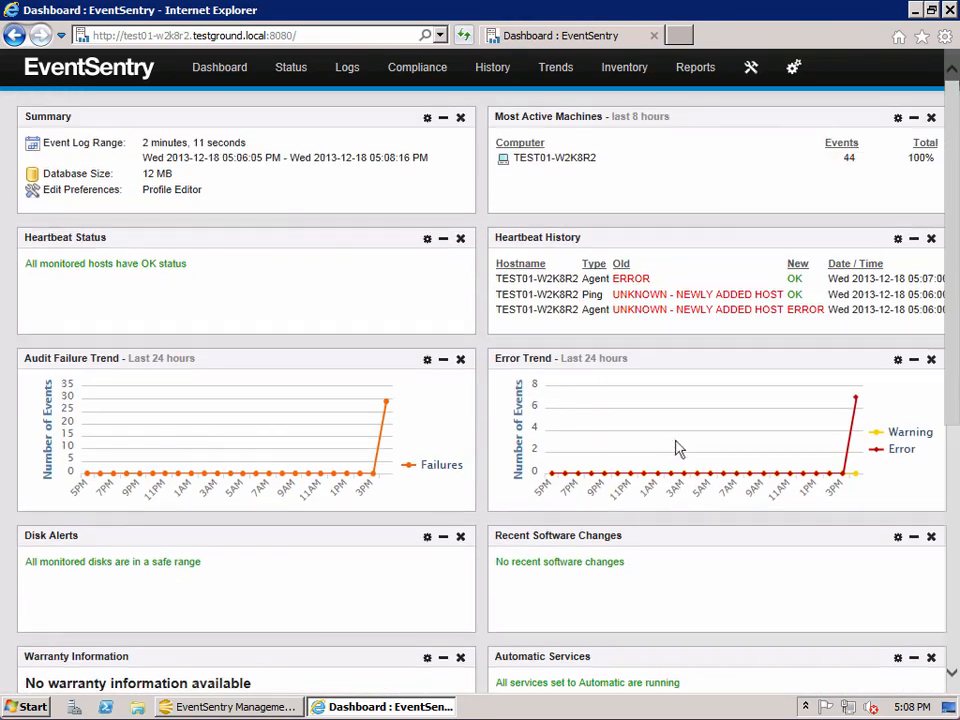